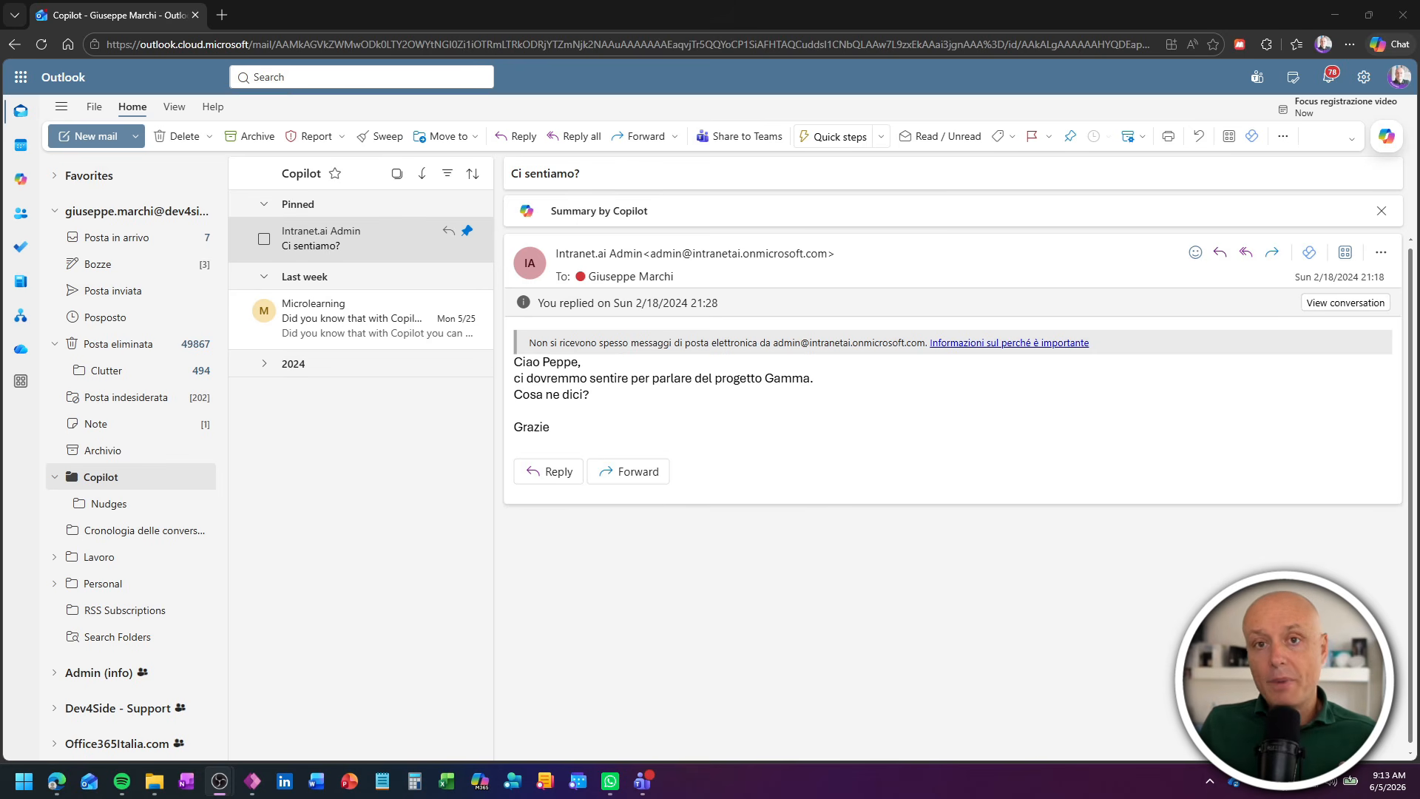
# - Start a new email and open the Copilot writing prompt in its body
pyautogui.click(925, 392)
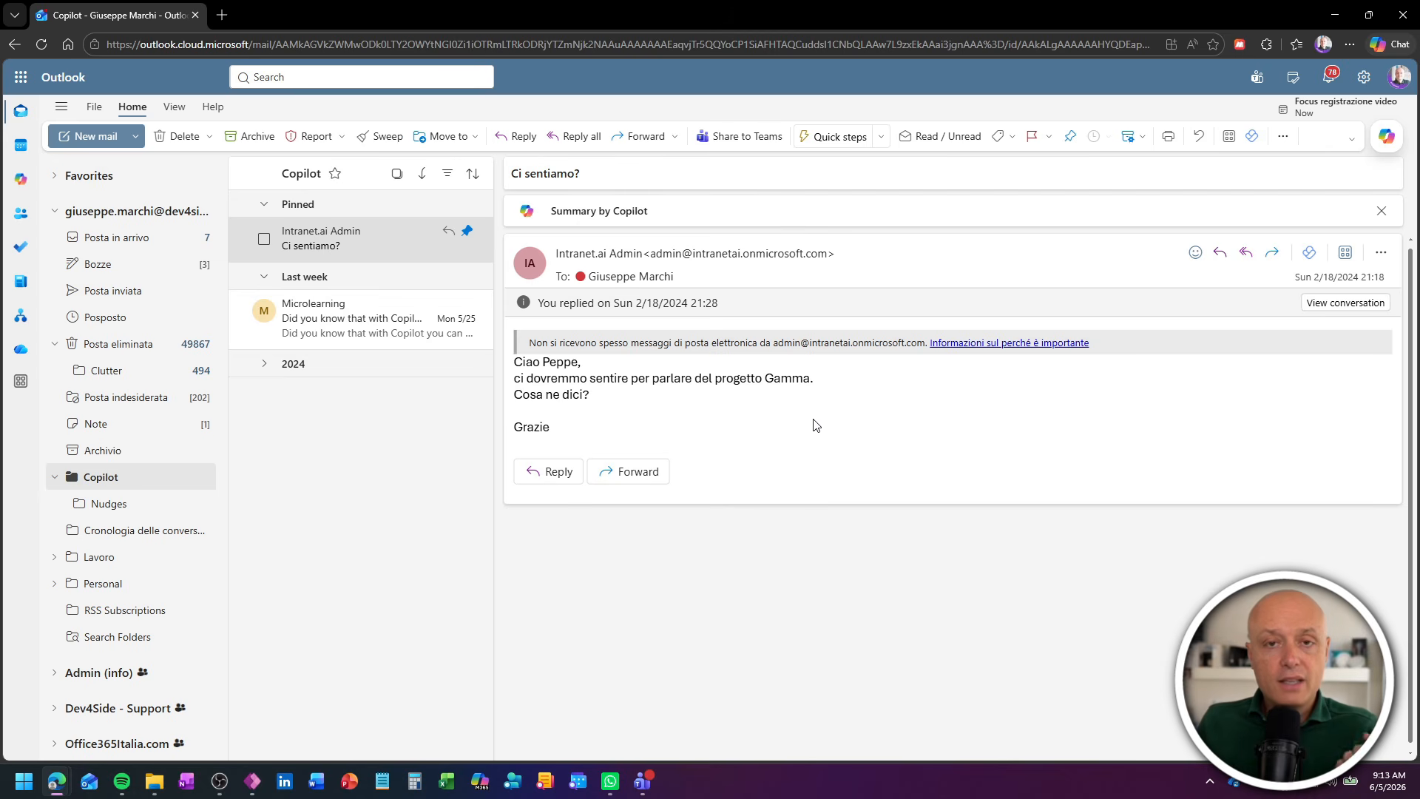
pyautogui.click(100, 137)
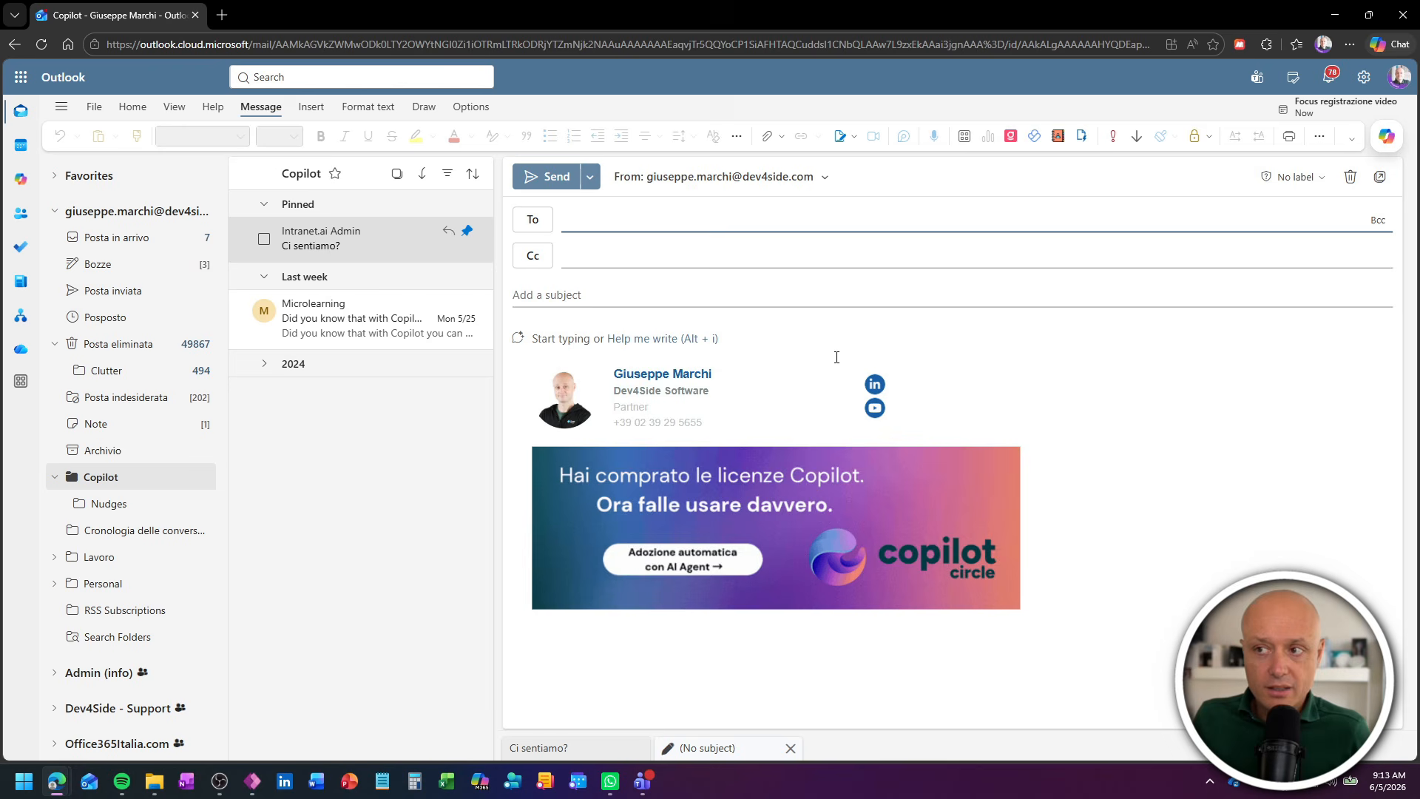
pyautogui.click(518, 339)
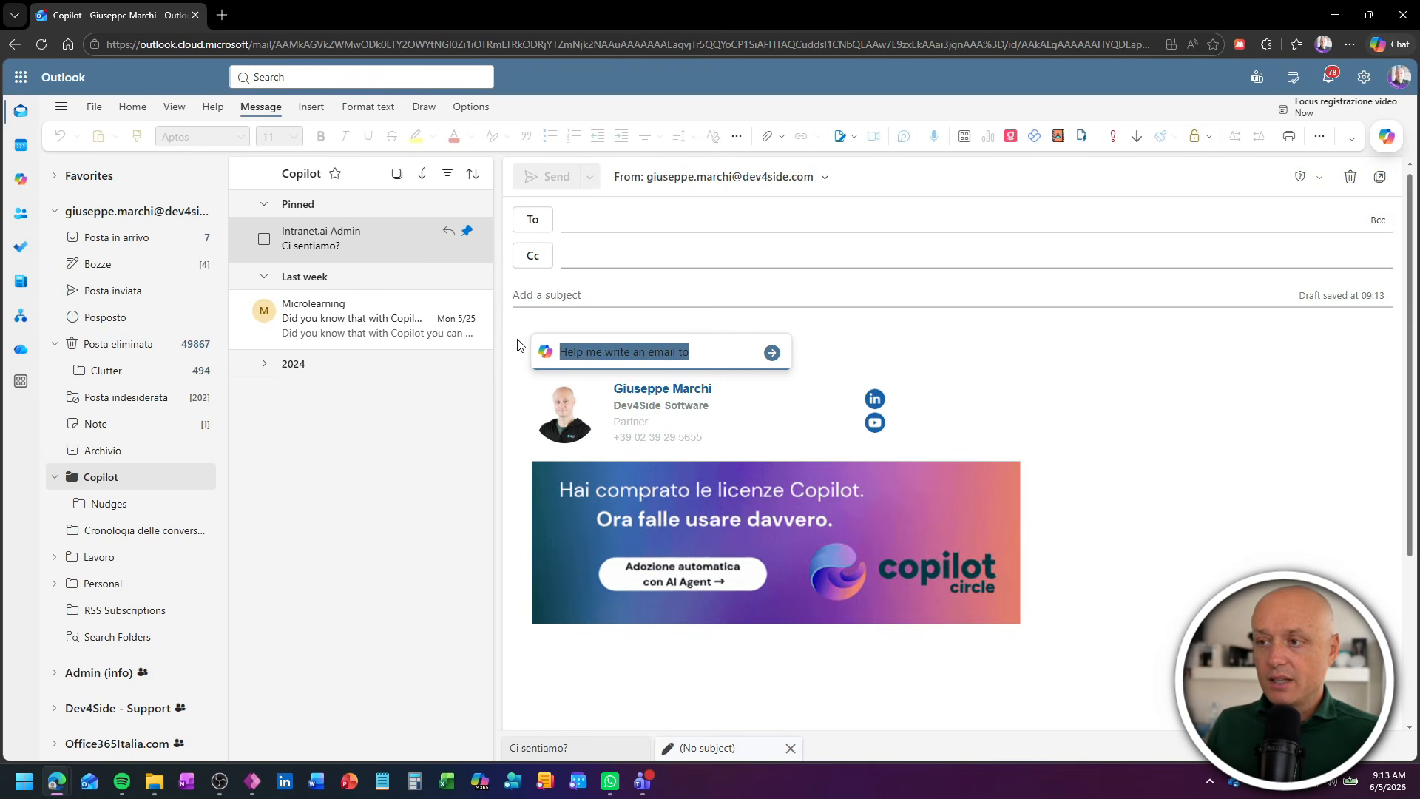
# - Have Copilot draft the email from "Scrivi una mail per invitare tutti i colleghi al prosismo townhall di venerdì 11 giugno alle 12:00"
pyautogui.press('Right')
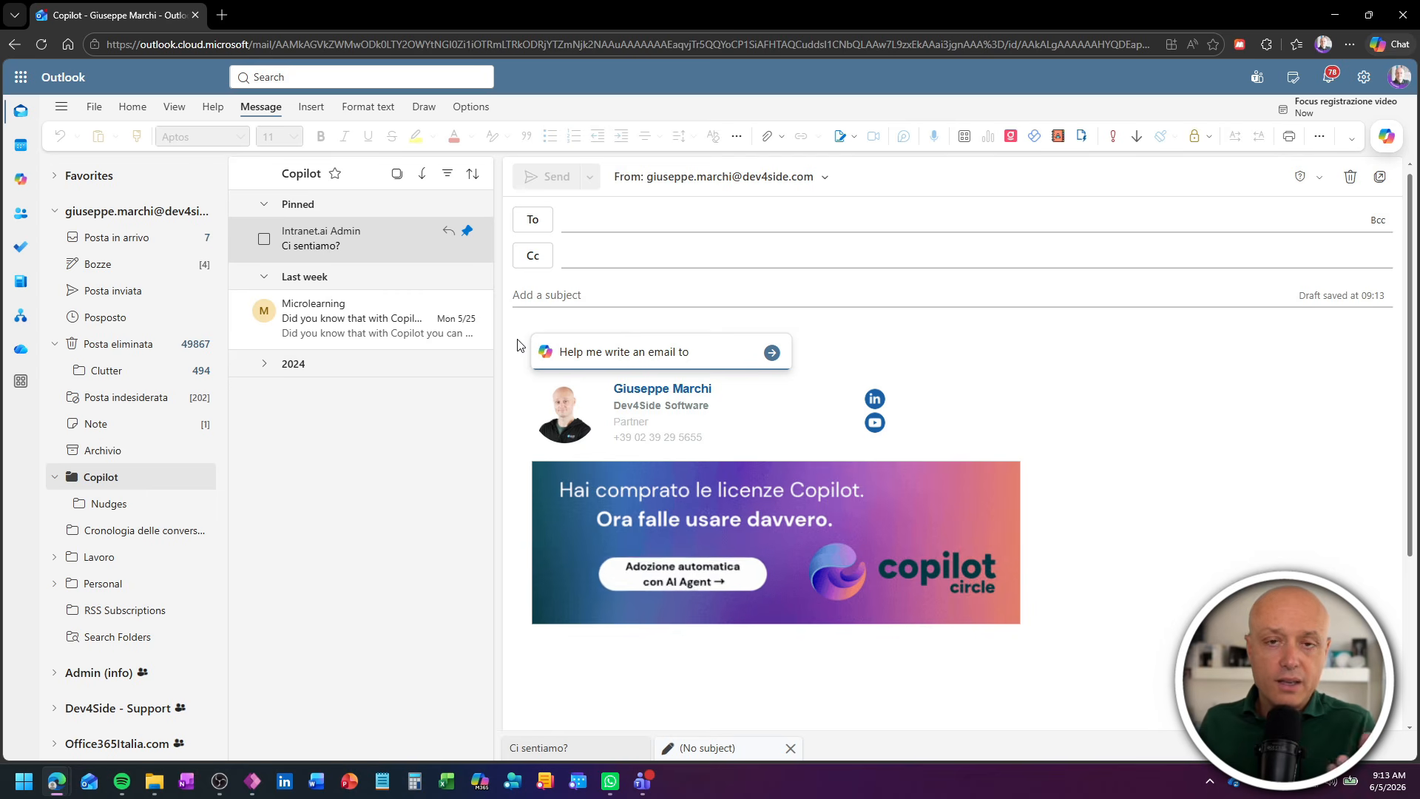
pyautogui.hotkey('ctrl', 'a')
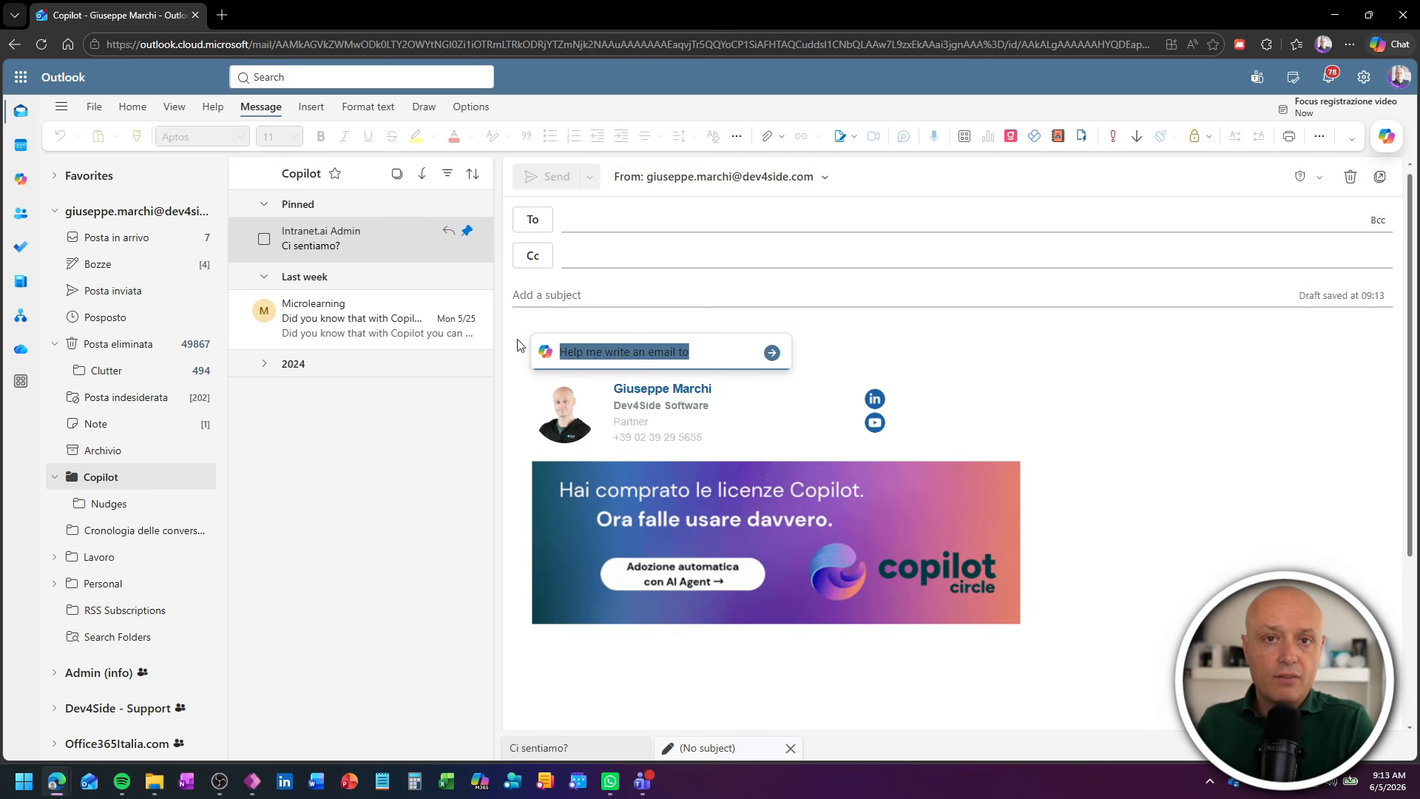
pyautogui.write('Scrivi')
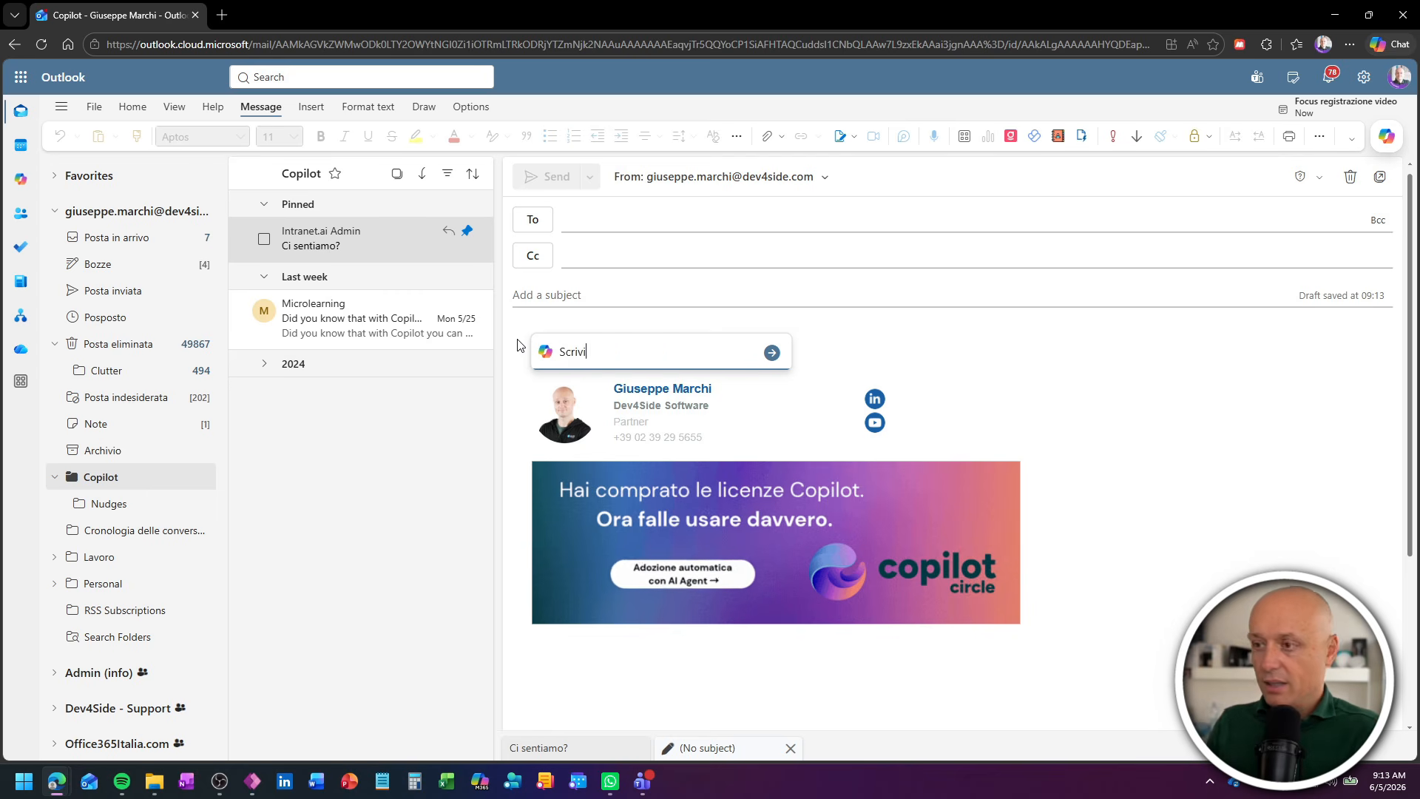
pyautogui.write(' una mail per invita')
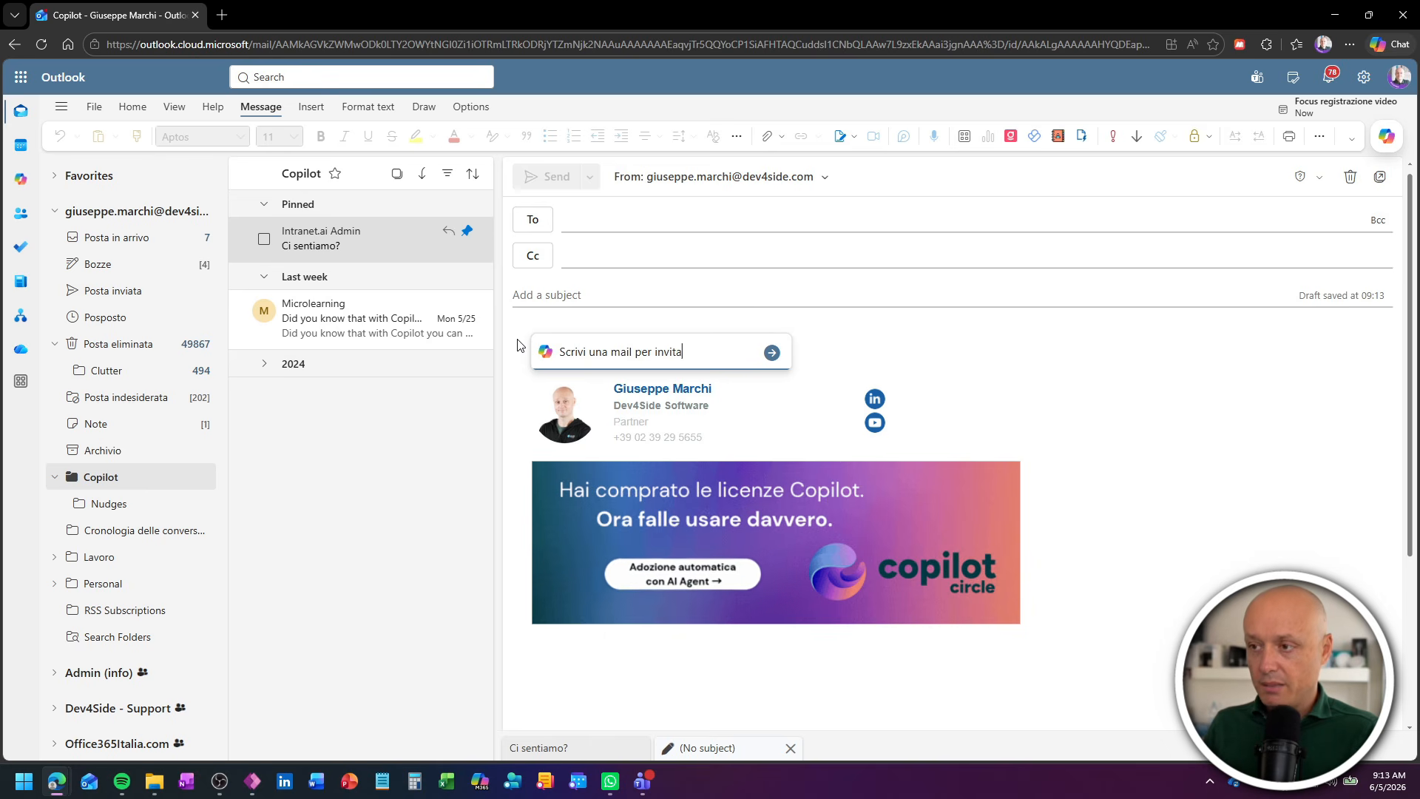
pyautogui.write('re tutti i colleghi a')
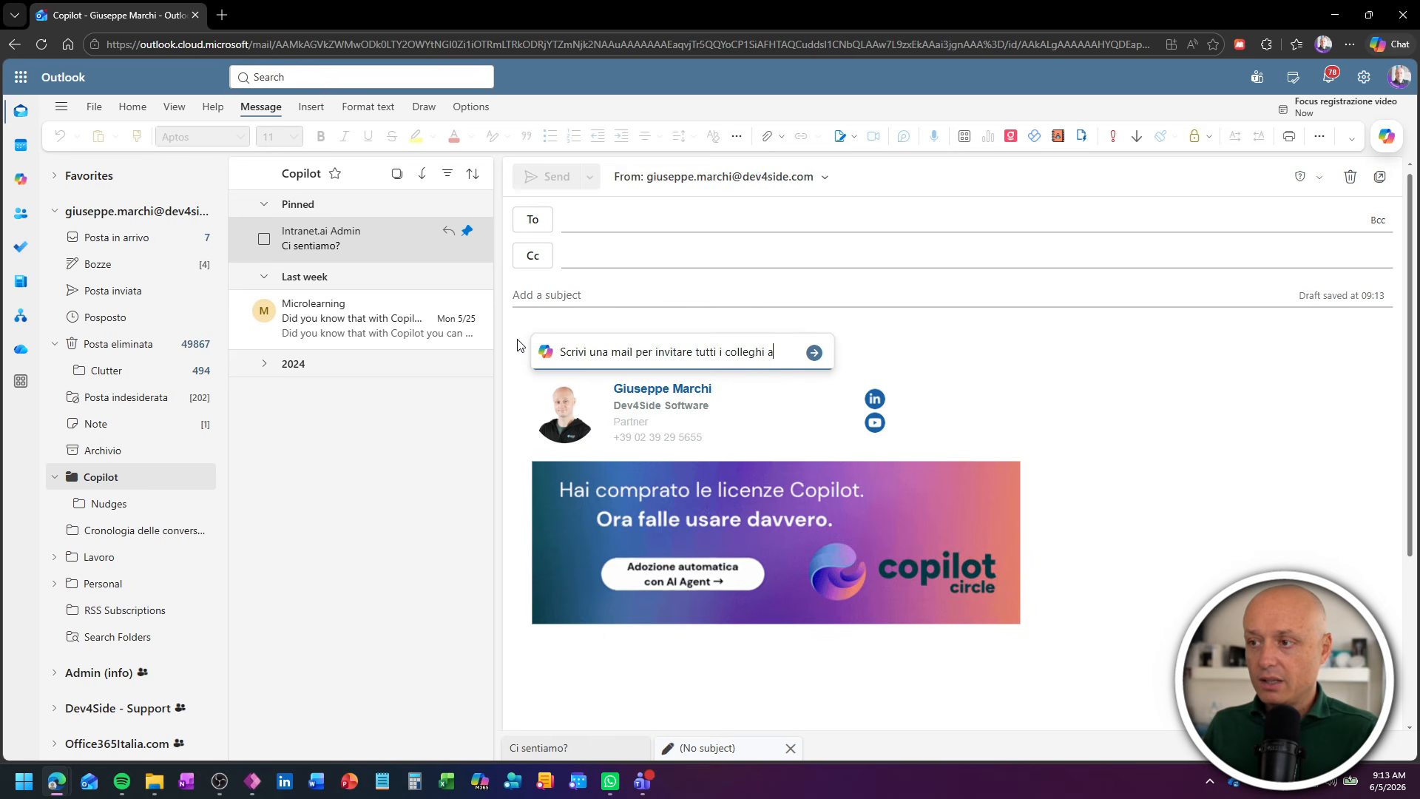
pyautogui.write('l prosismo town')
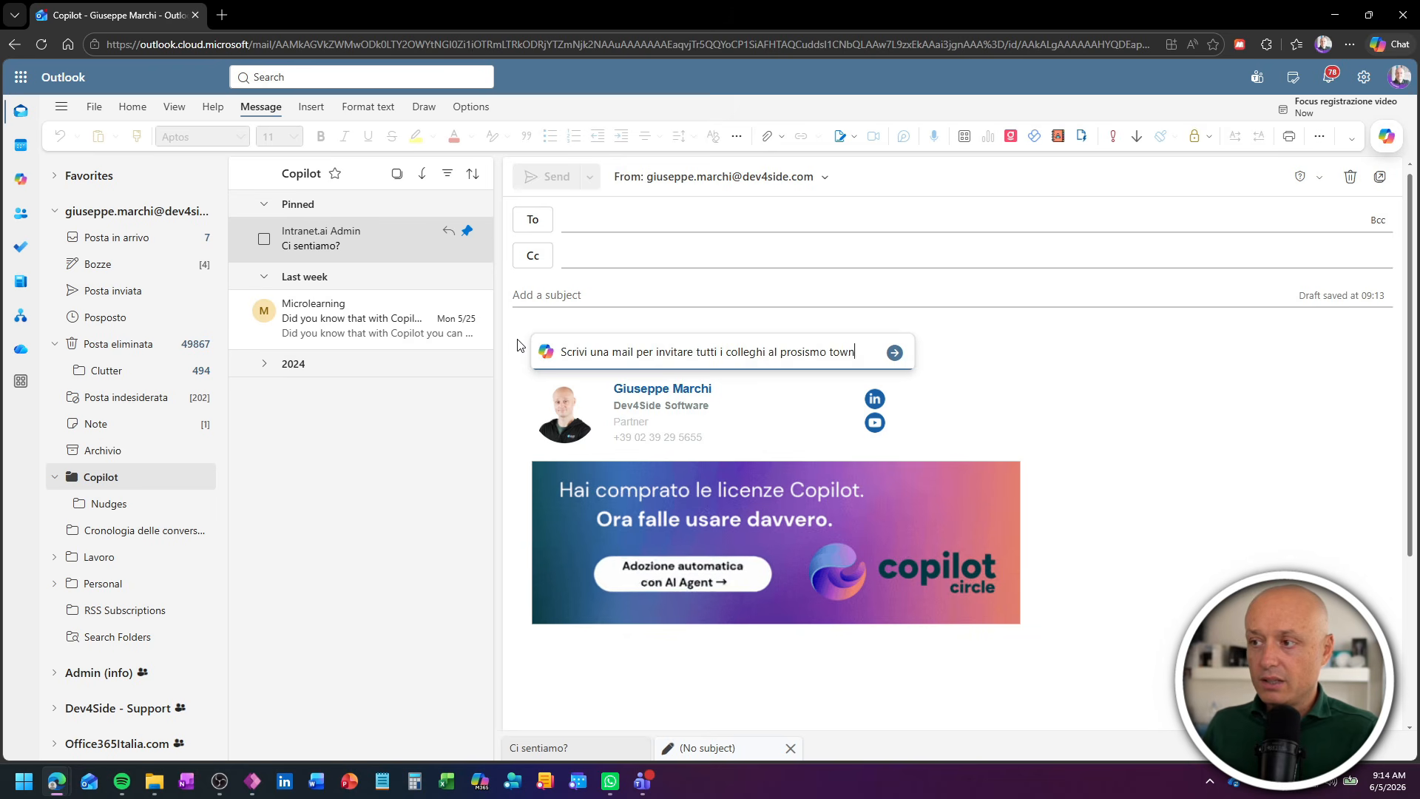
pyautogui.write('hall di venerdì 11 g')
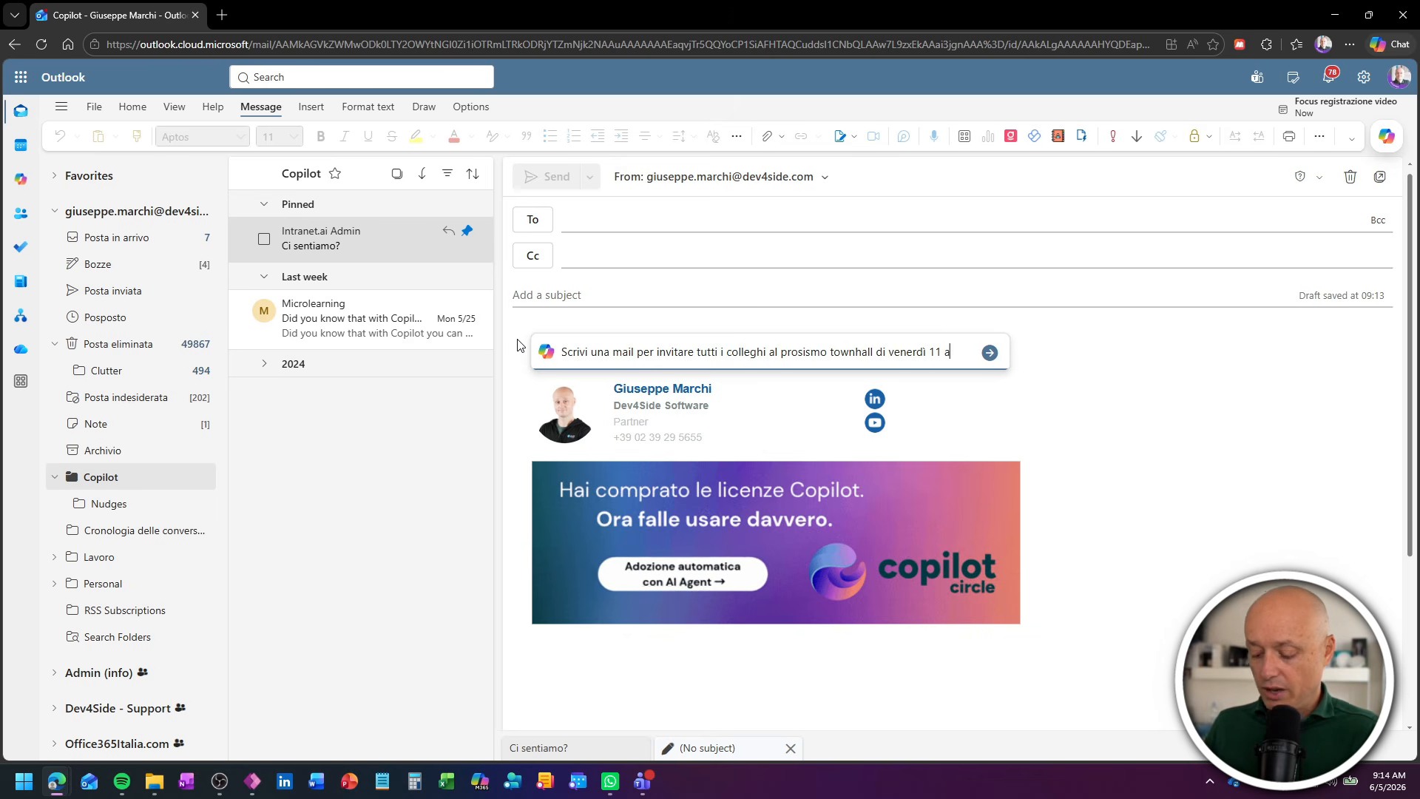
pyautogui.write('iugno alle 12:00')
pyautogui.press('Return')
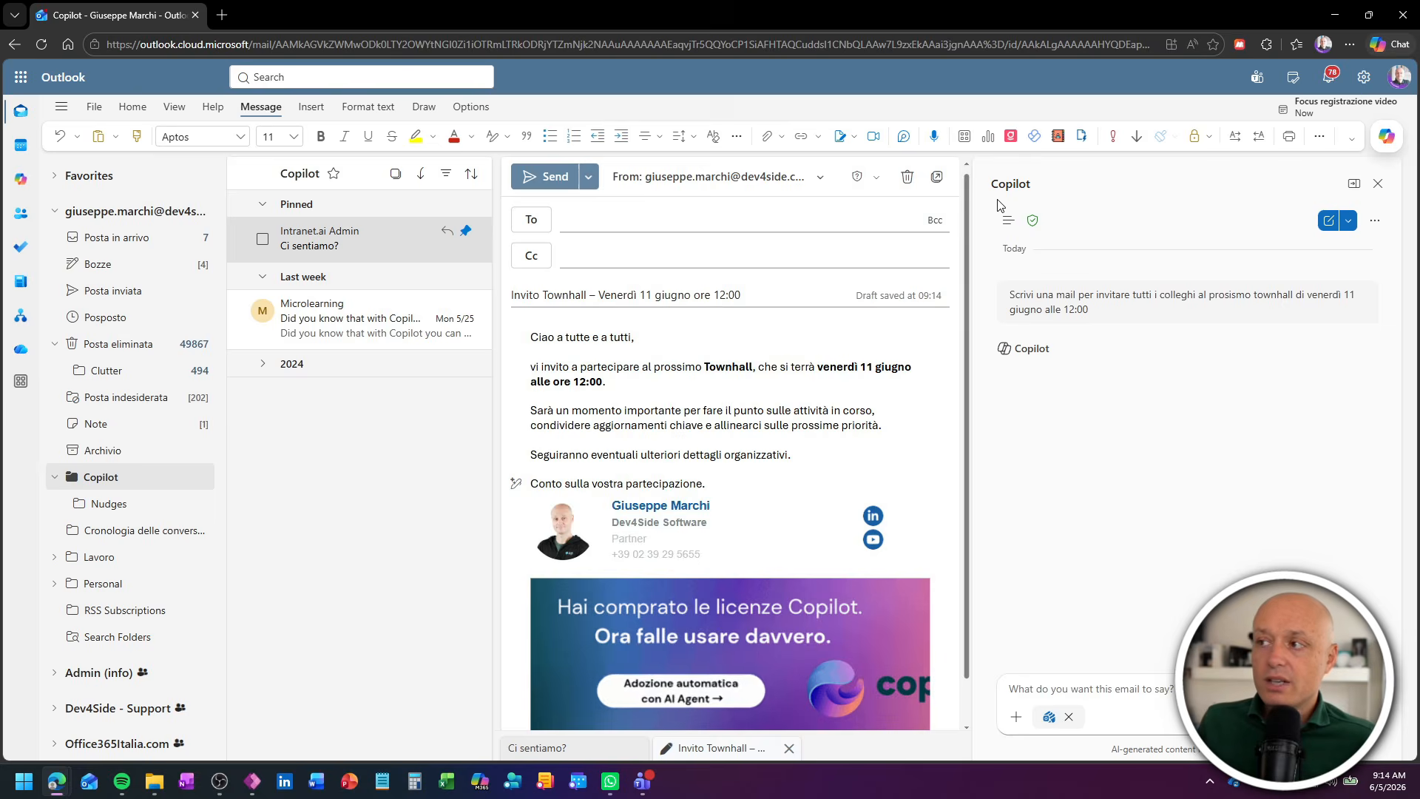
# - Have Copilot revise the draft with two successive requests: "Inserisci un ordine del giorno sintetico" and "trasforma la mail in inglese"
pyautogui.moveTo(973, 306); pyautogui.dragTo(1121, 305)
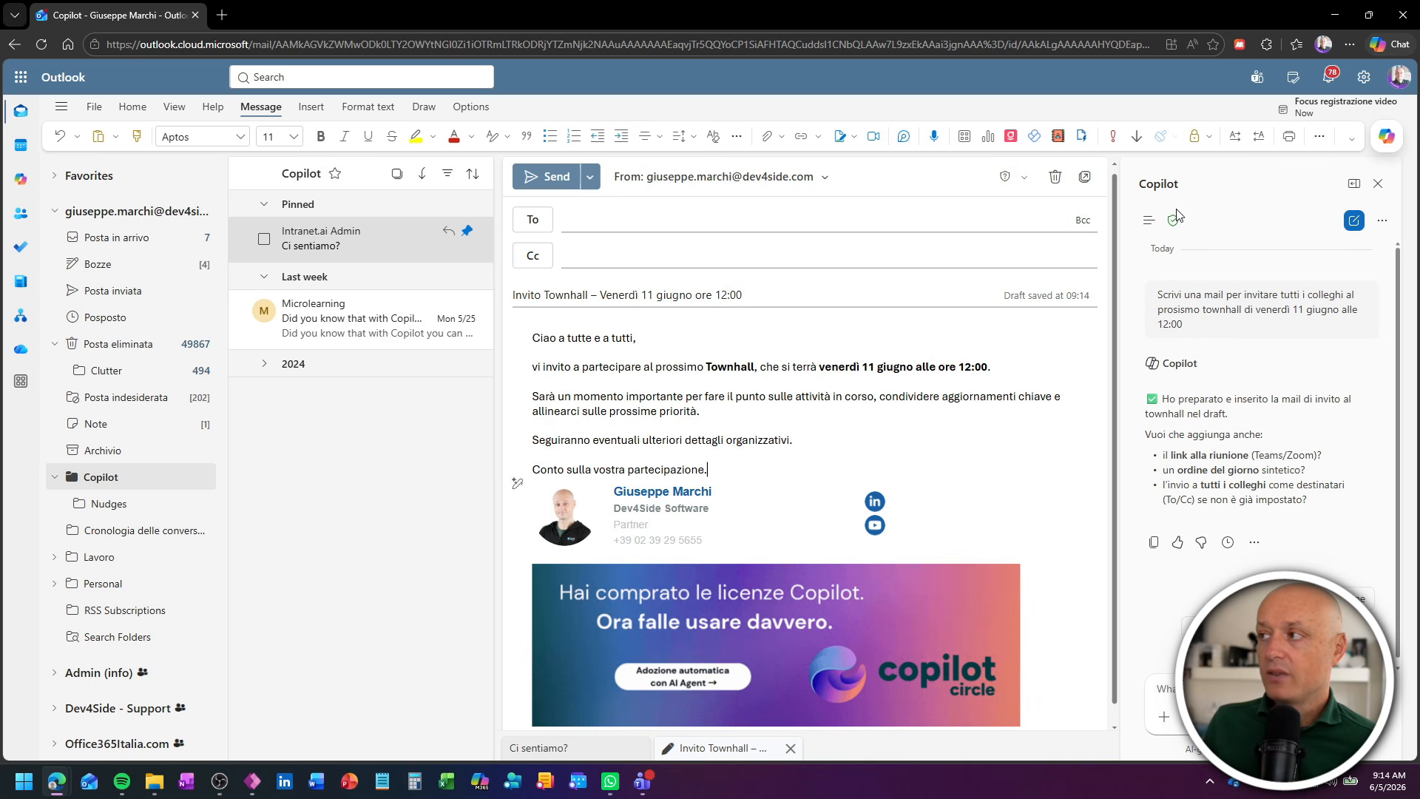
pyautogui.moveTo(1176, 216)
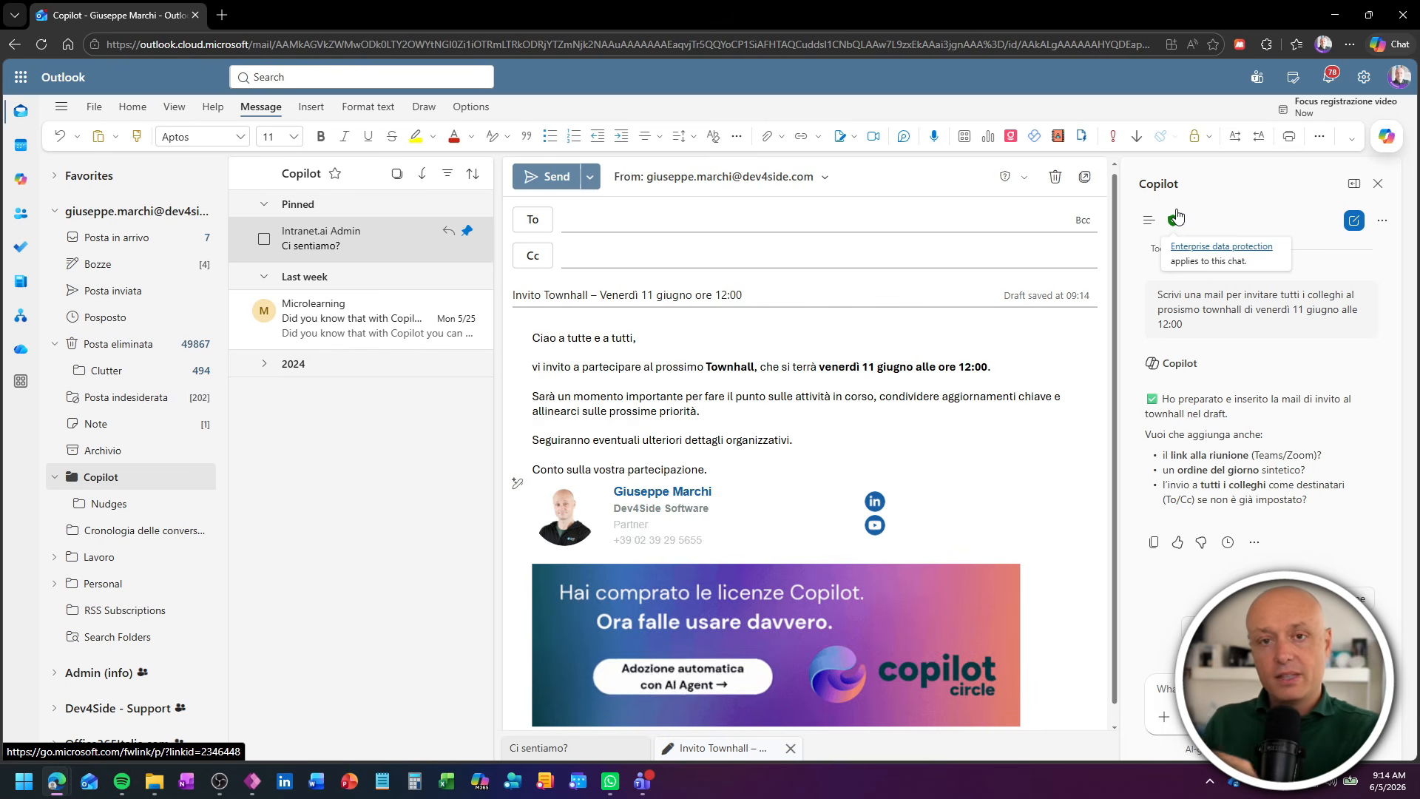
pyautogui.scroll(-1, 1243, 377)
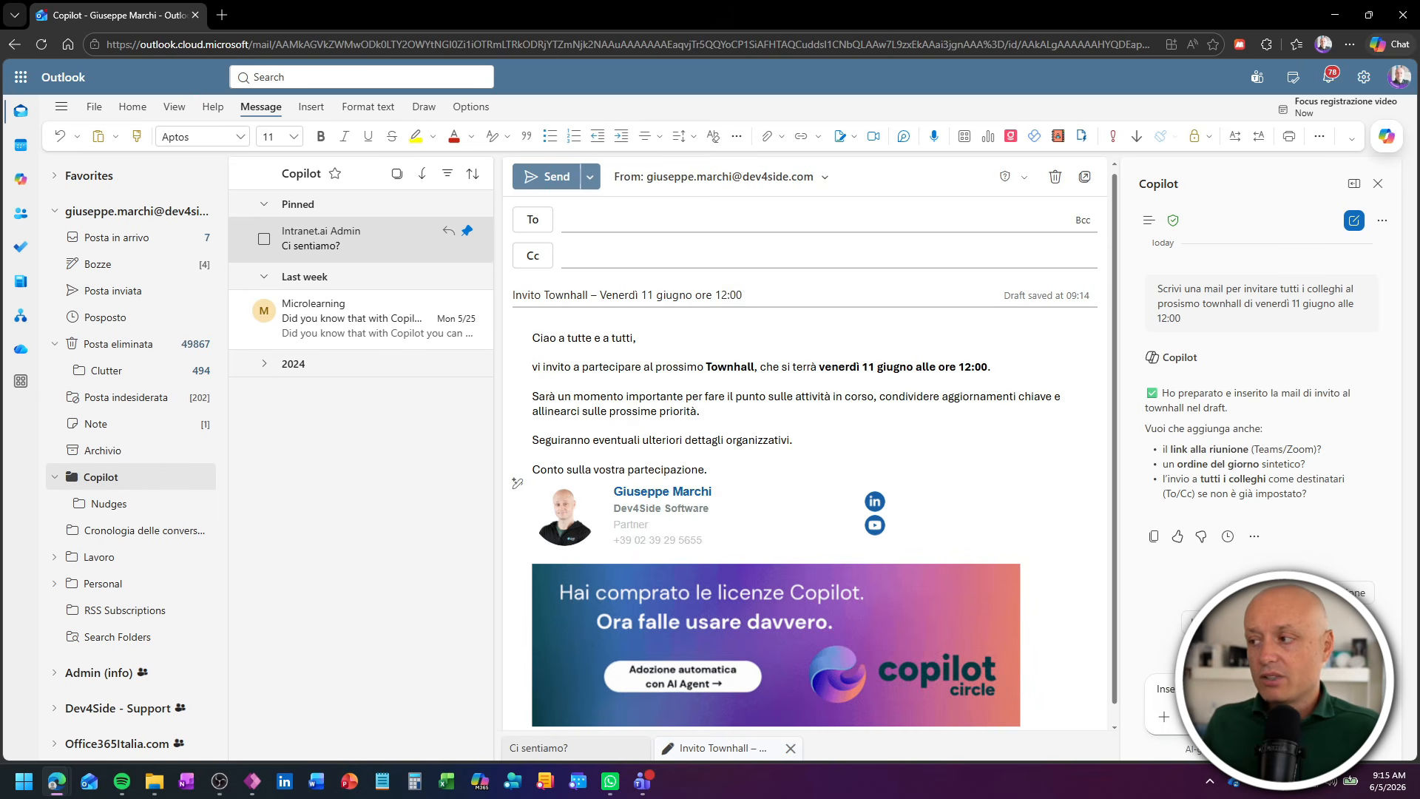
pyautogui.press('Return')
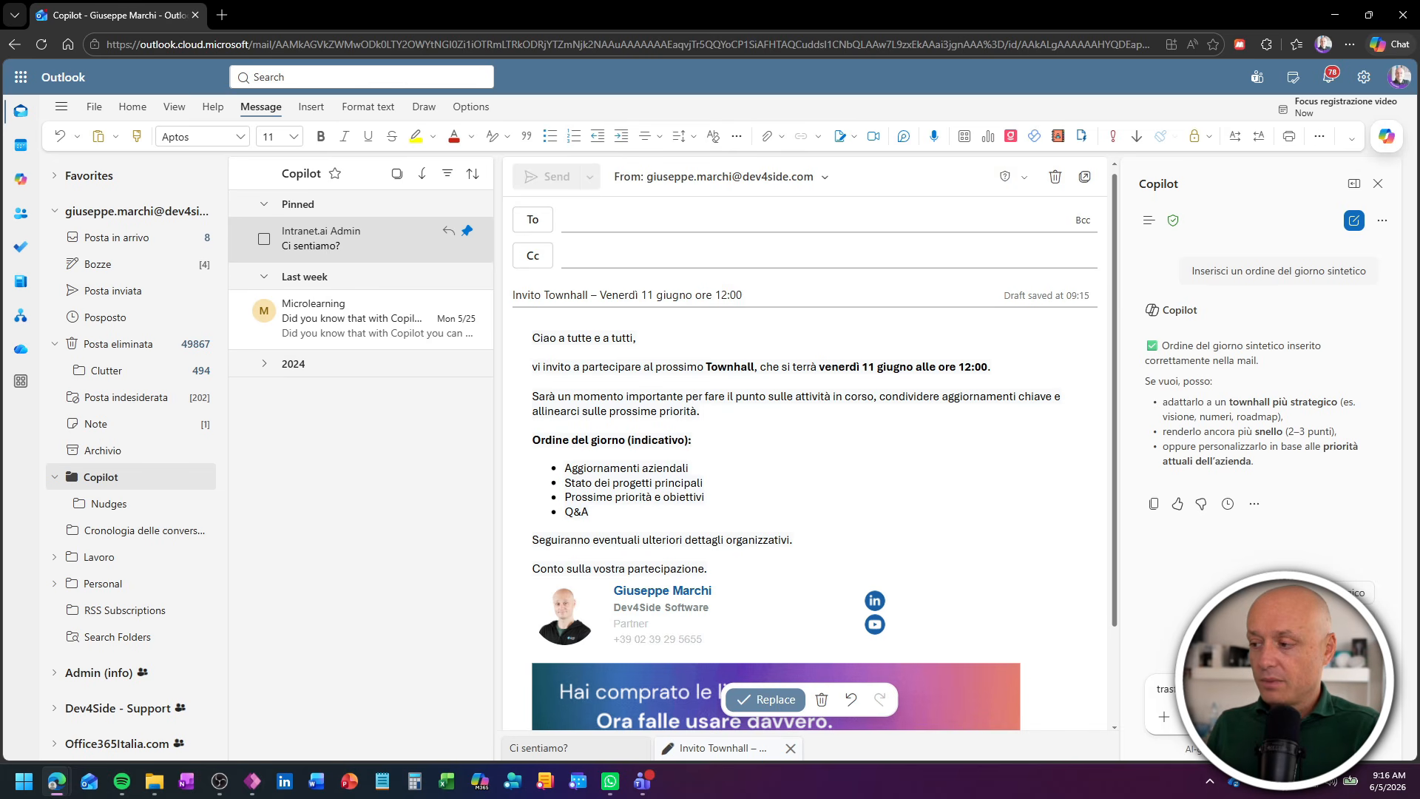
pyautogui.press('Return')
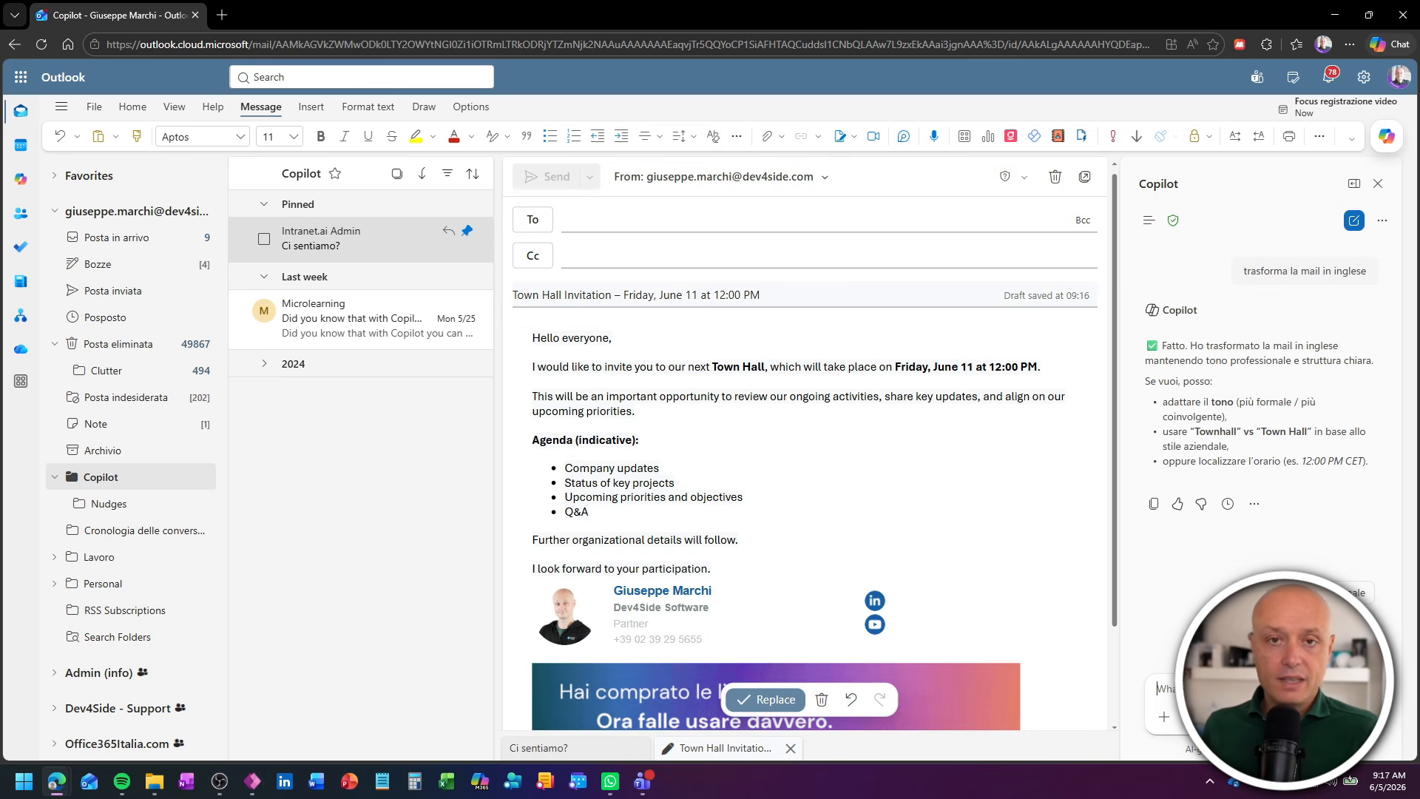
# - Write a Copilot request in Italian to add presenting the new corporate microlearning training solution to the agenda, taking product information from a file
pyautogui.write('agig')
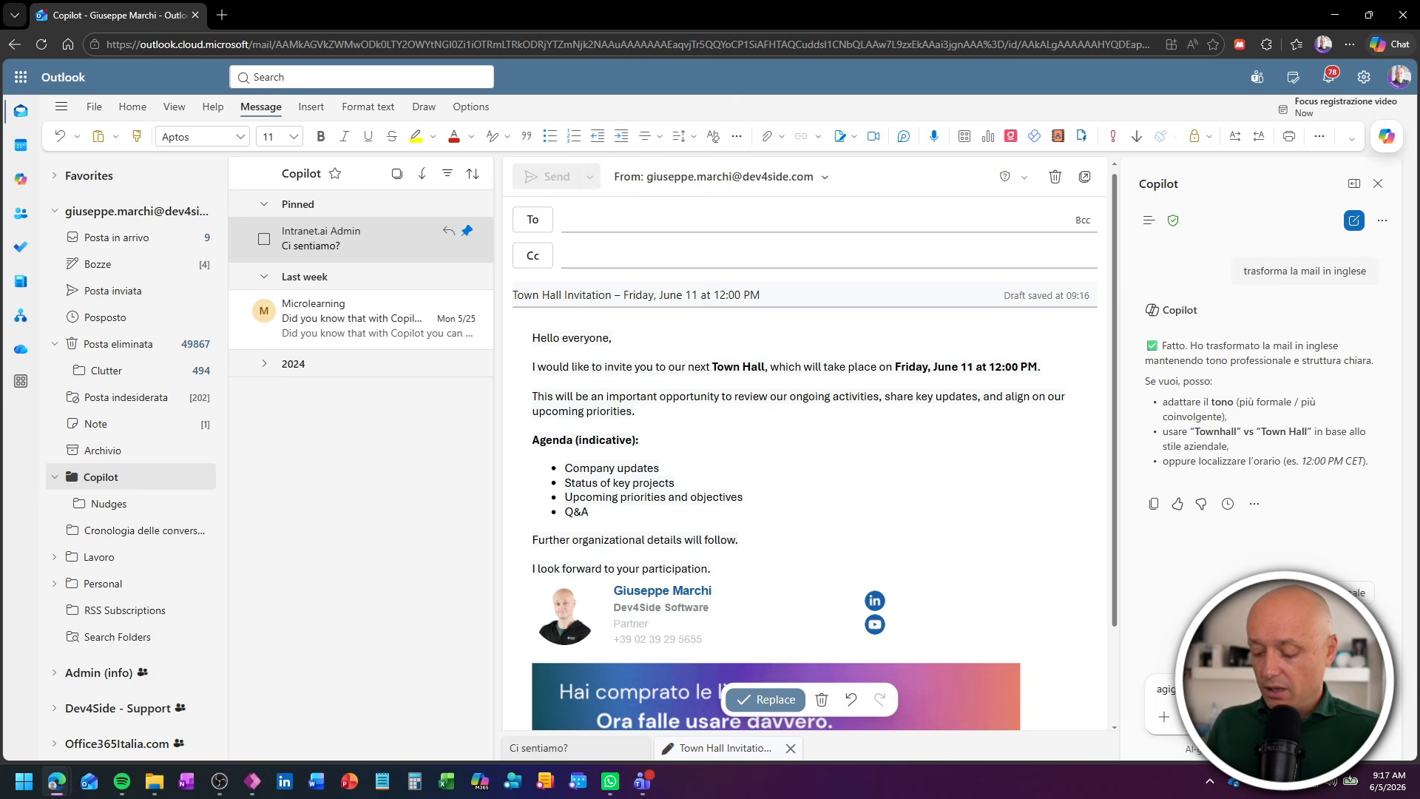
pyautogui.write('pres')
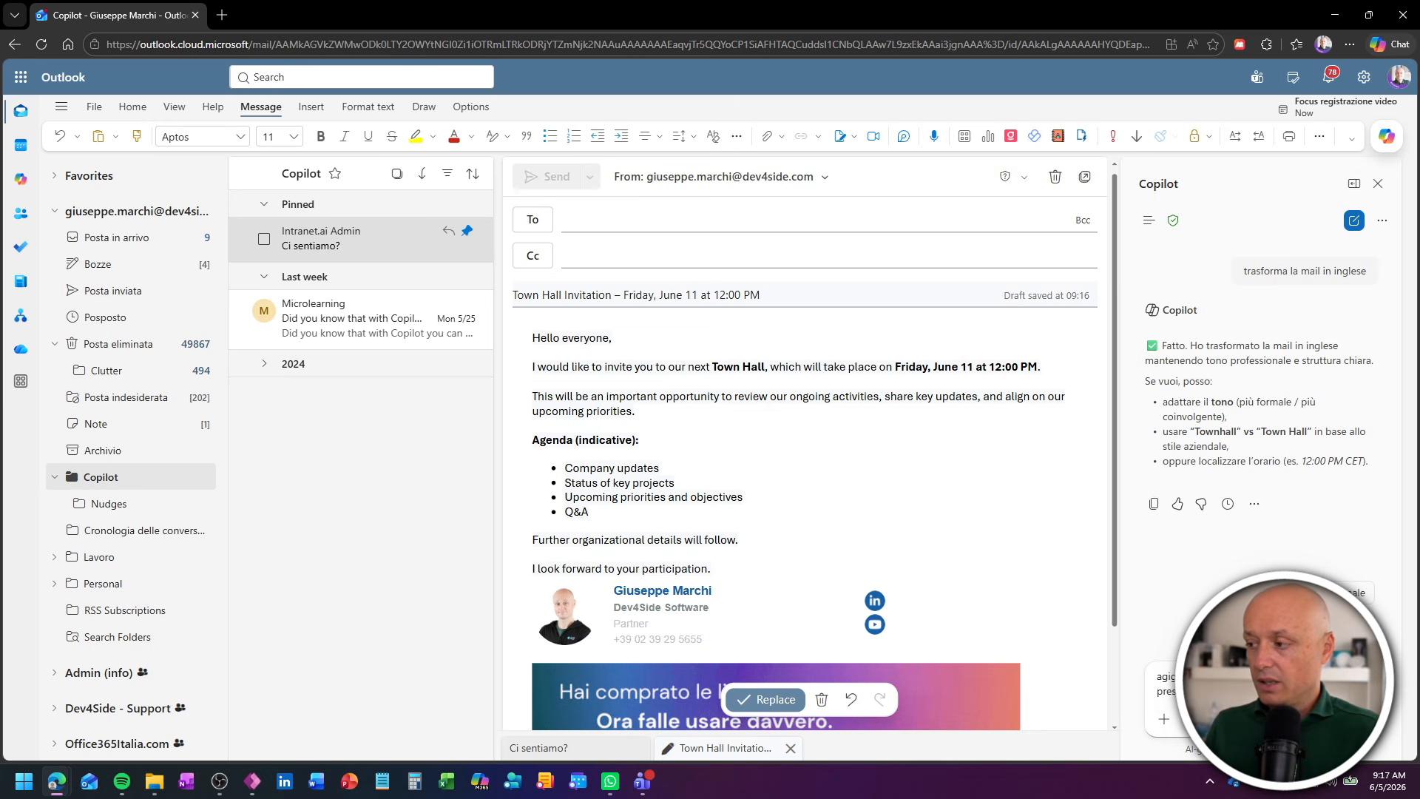
pyautogui.write('di fo')
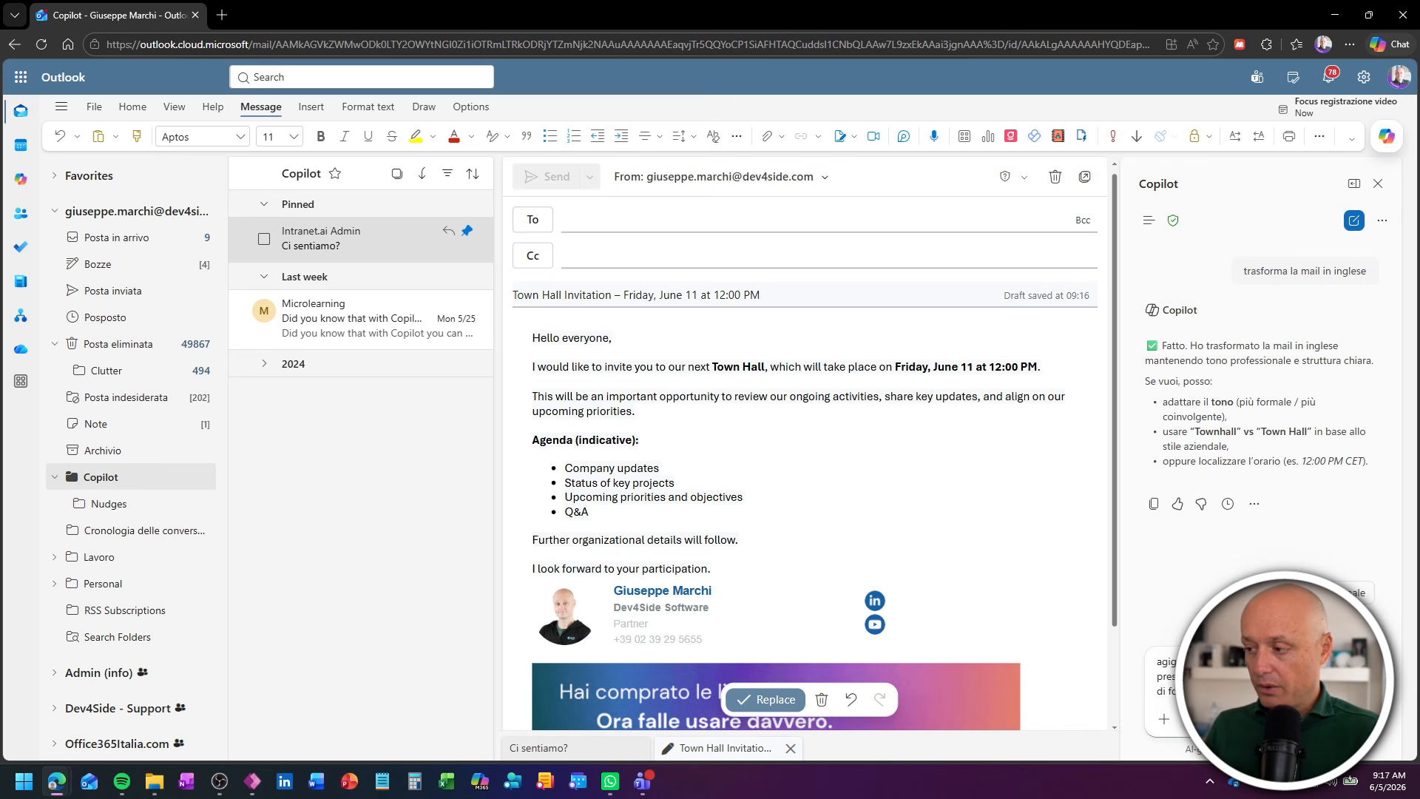
pyautogui.write('pren')
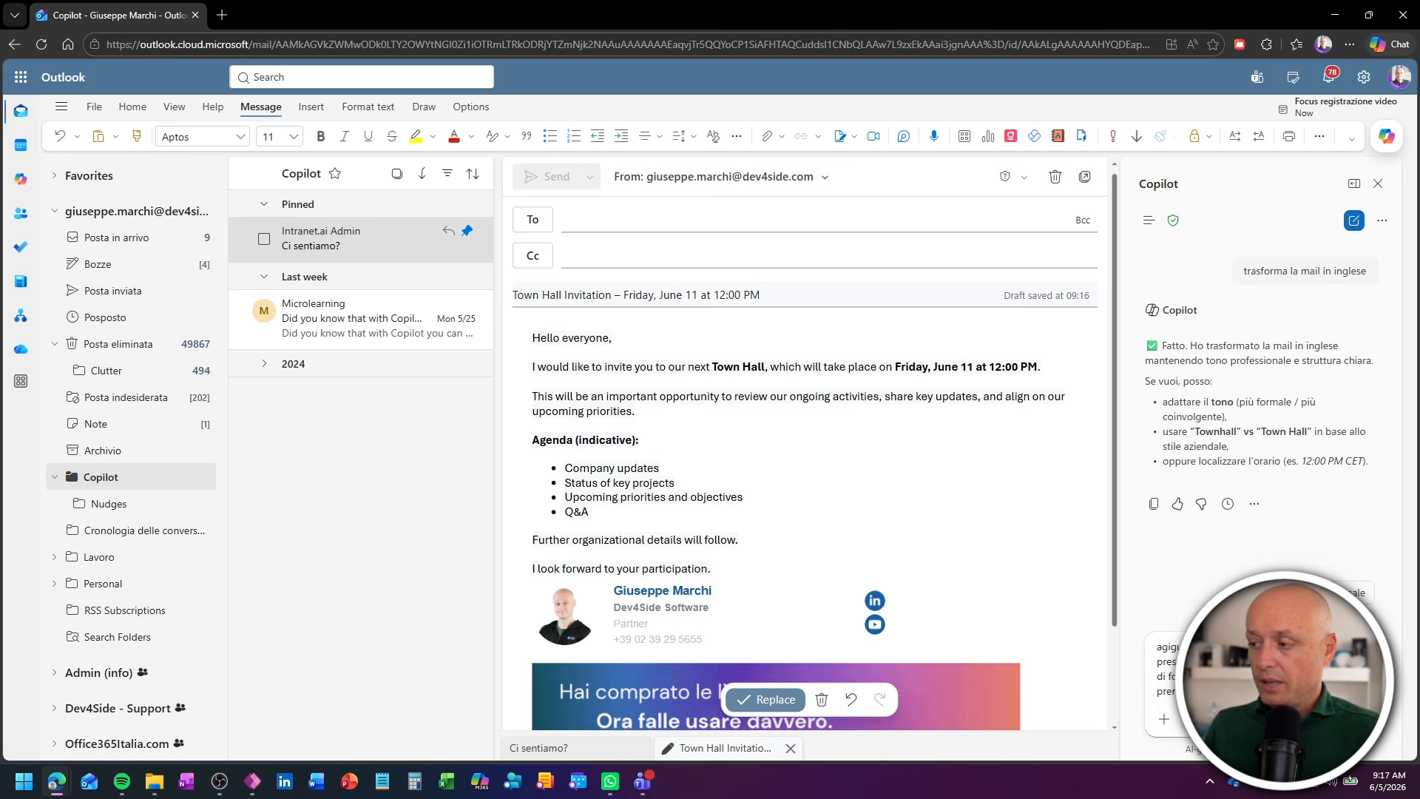
pyautogui.write('prod')
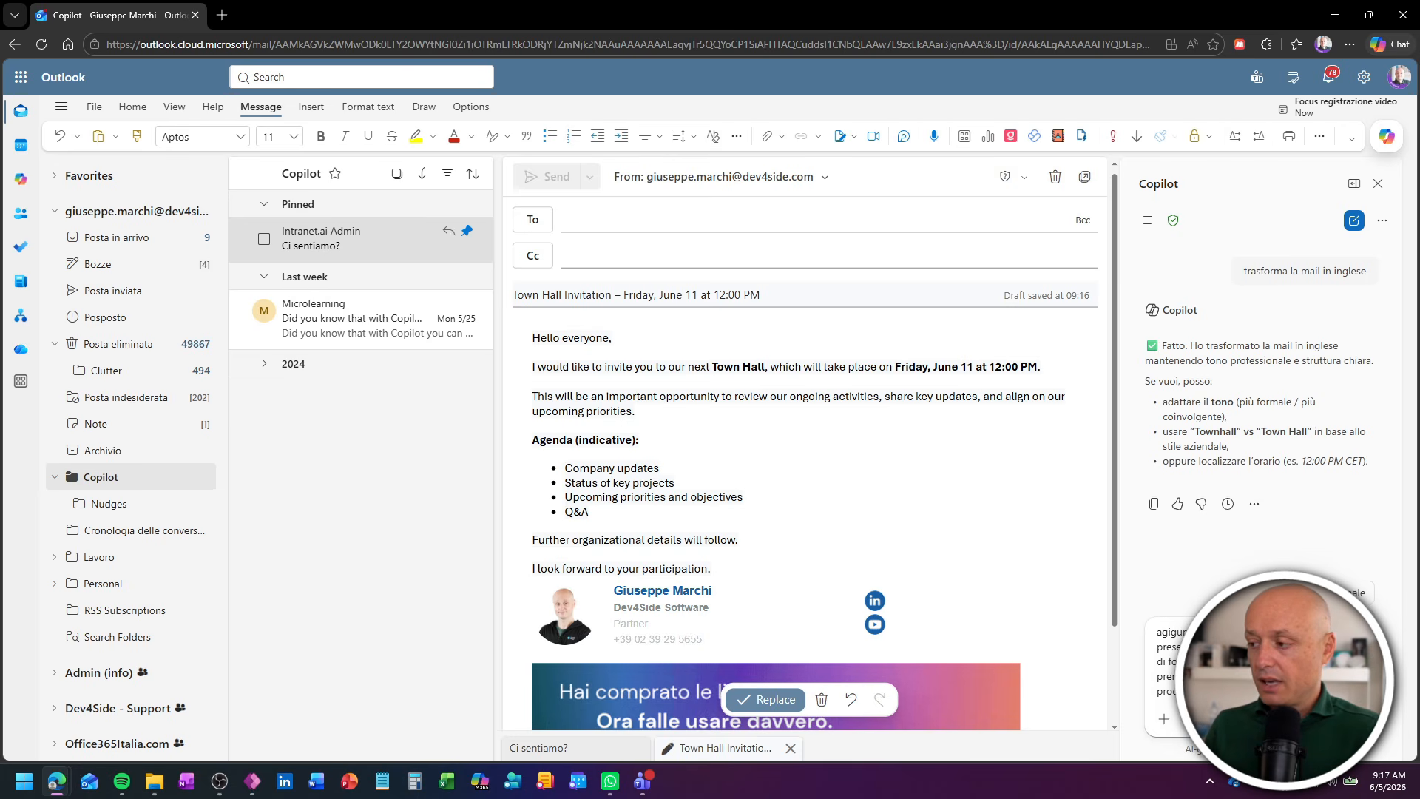
pyautogui.write('/')
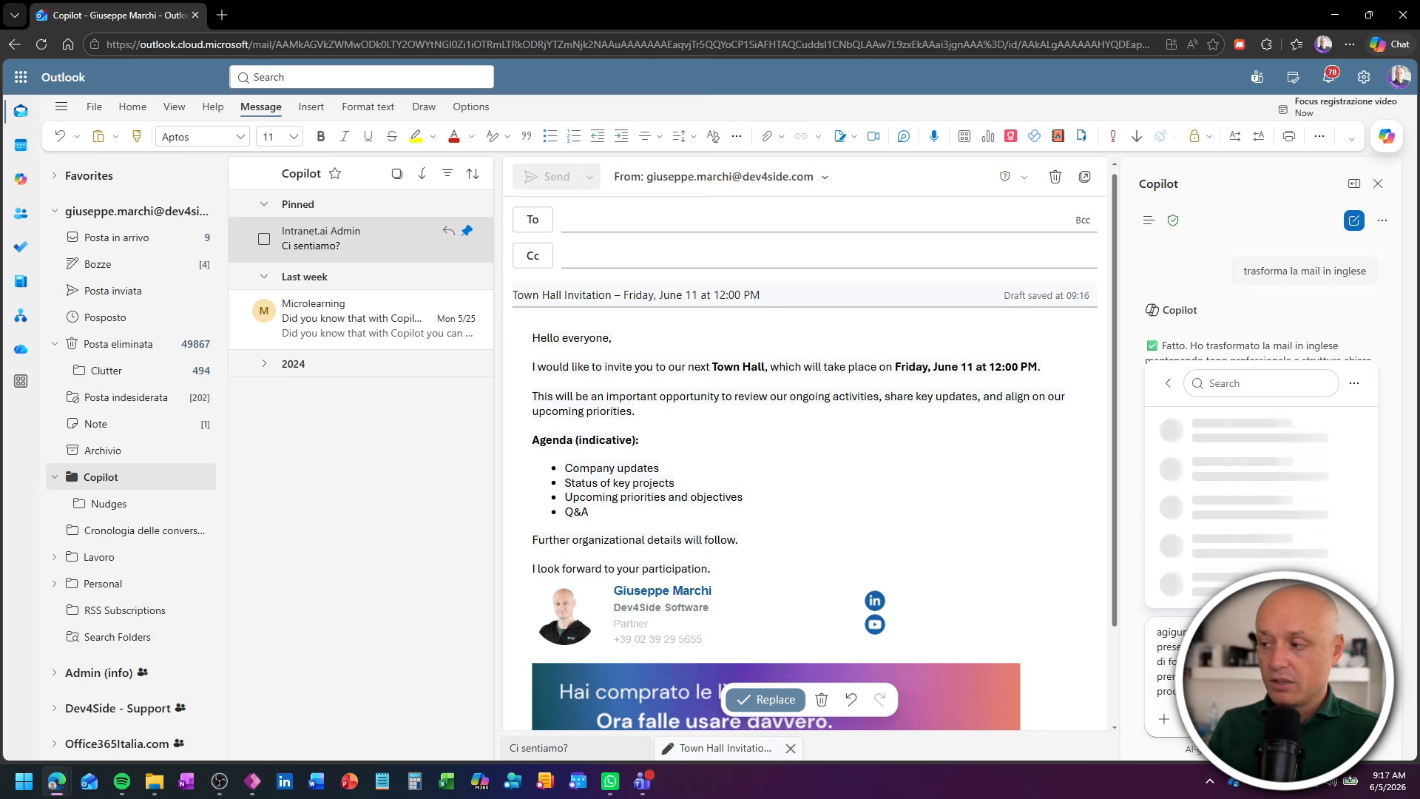
pyautogui.write('microlearni')
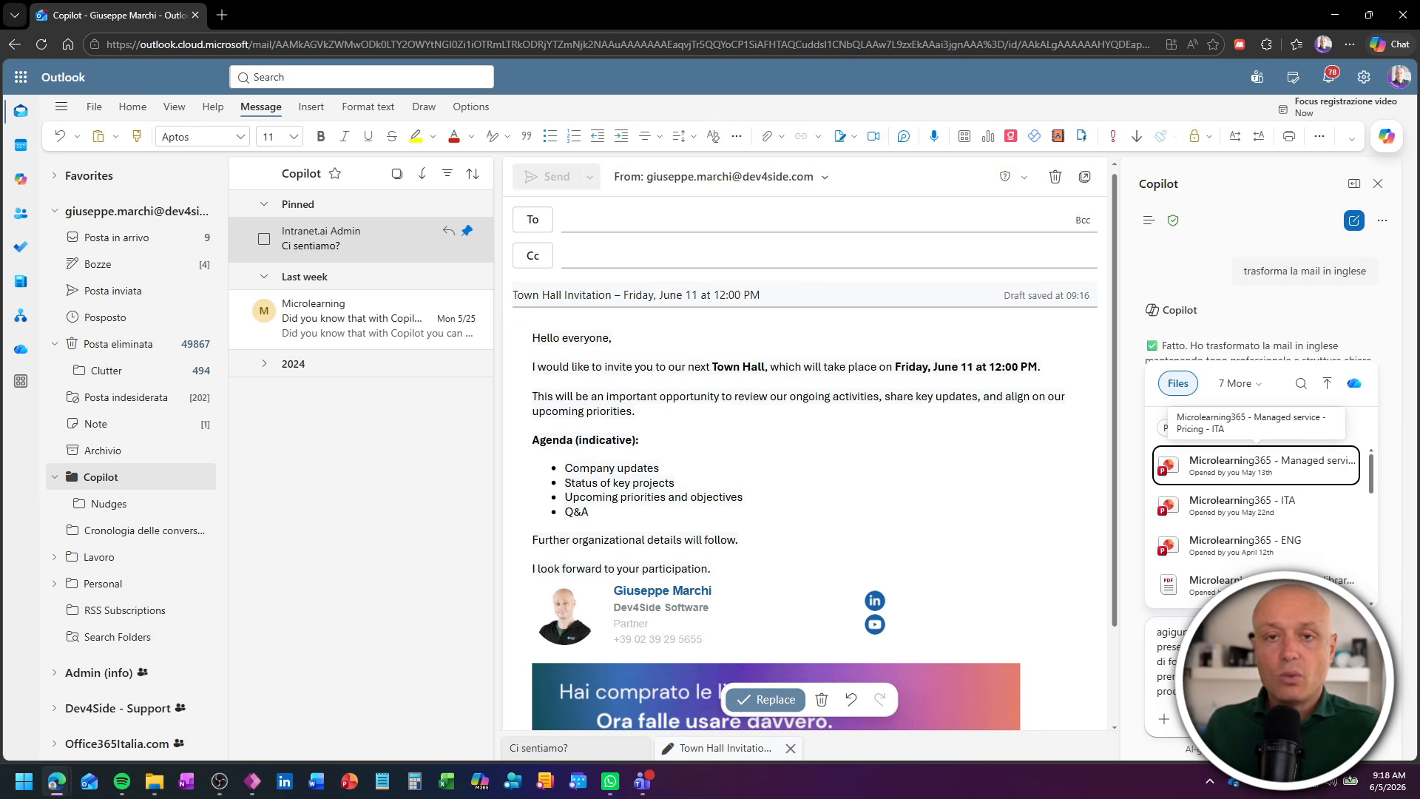
# - Reference the file Microlearning365 - ITA.pptx in the Copilot request and submit it
pyautogui.press('Down')
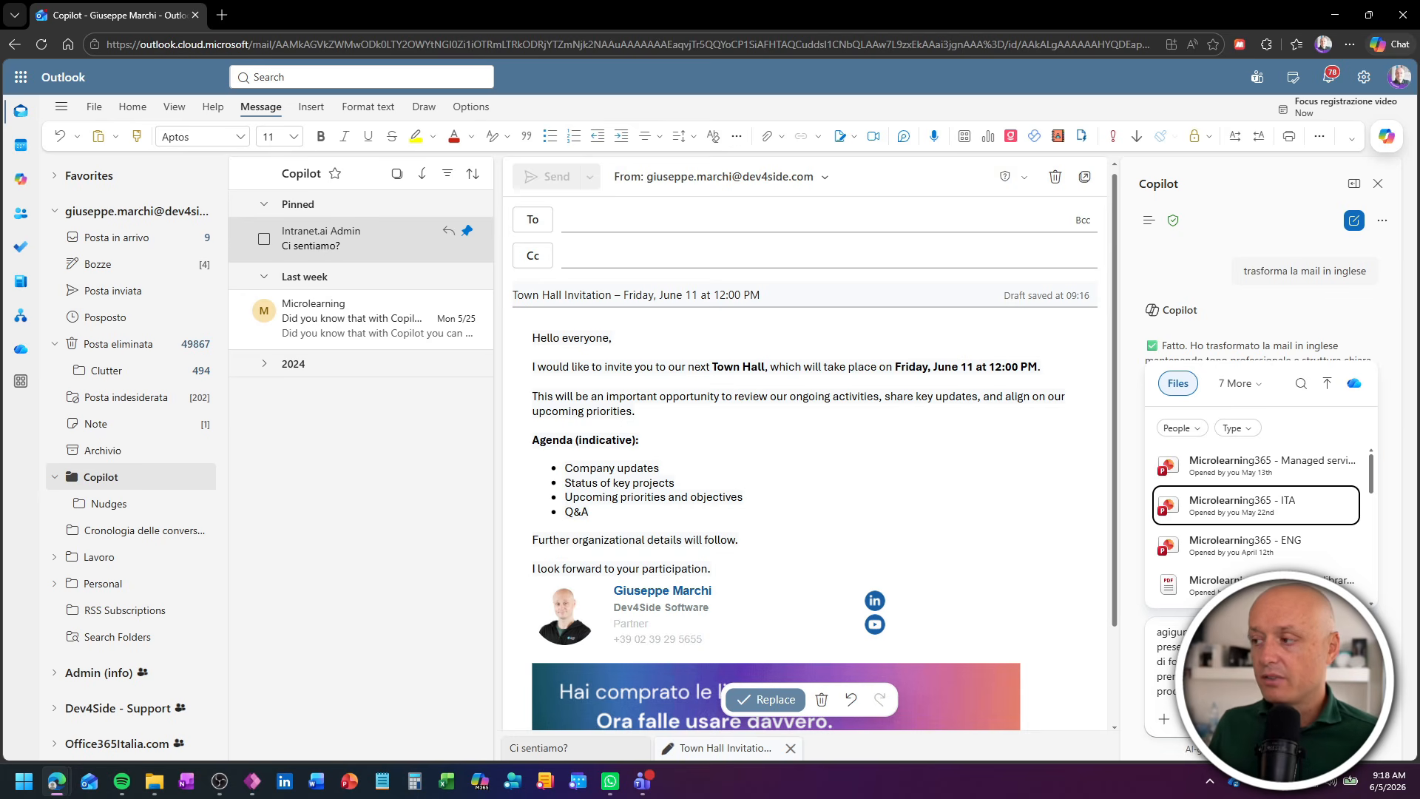
pyautogui.press('Return')
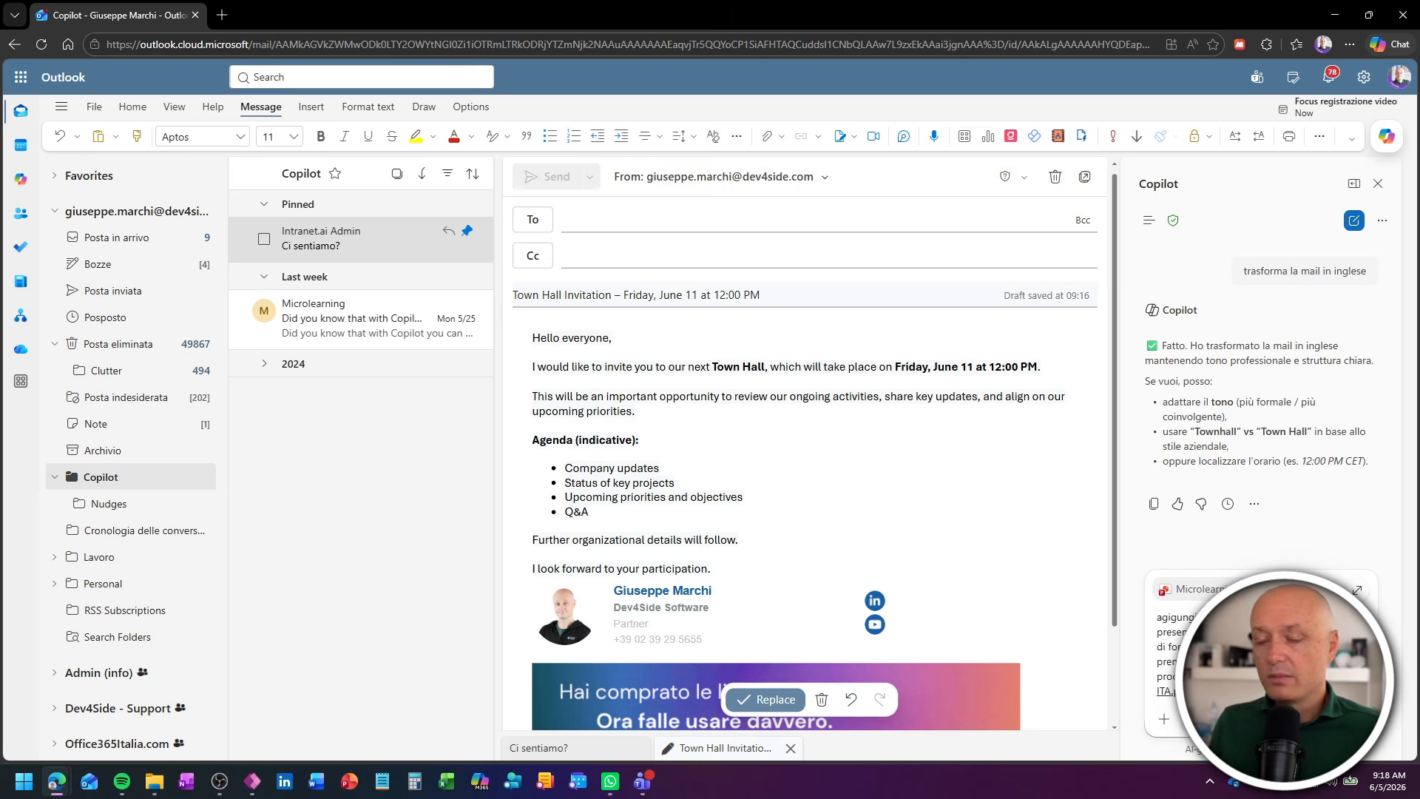
pyautogui.press('Return')
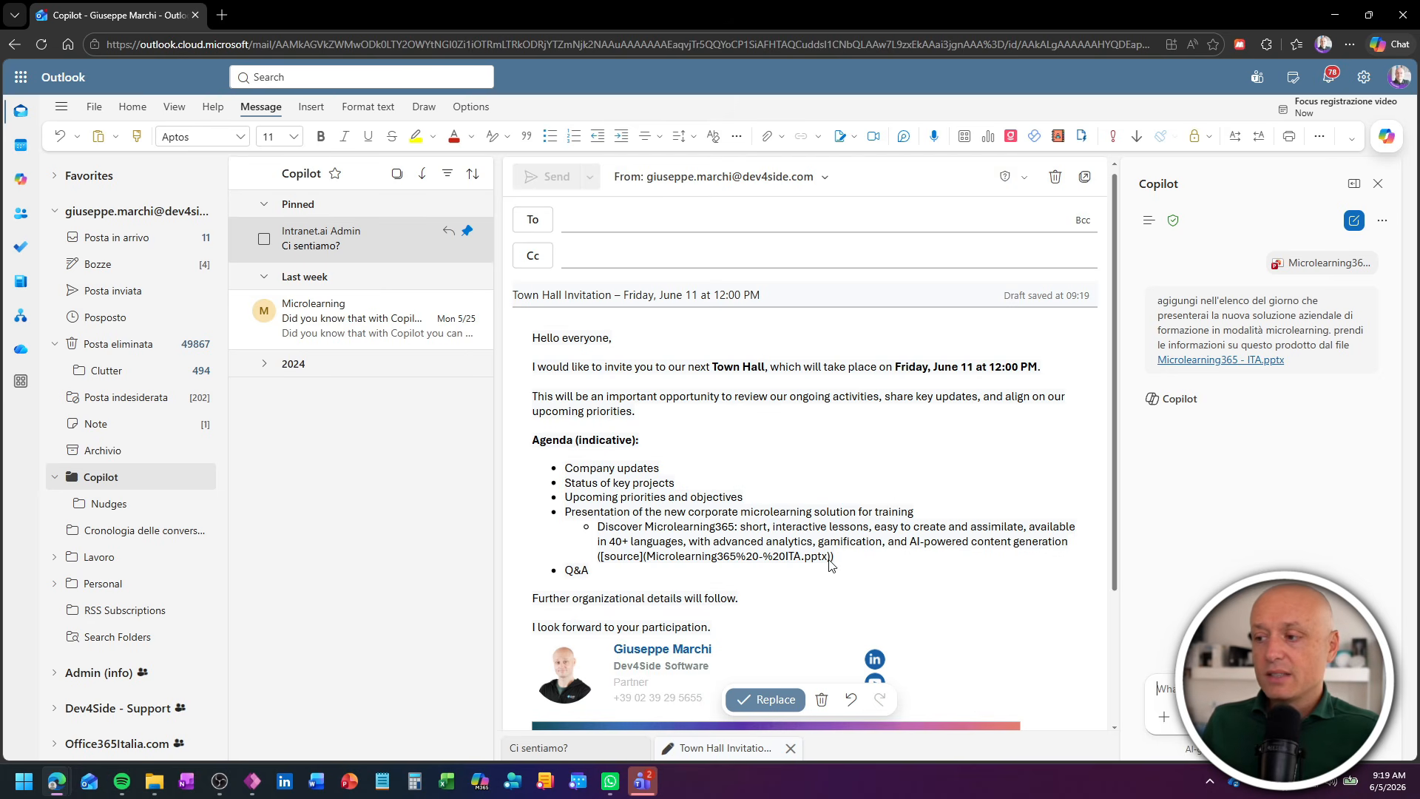
# - Accept Copilot's rewritten email and delete the source citation after the Microlearning365 agenda sub-item
pyautogui.click(773, 700)
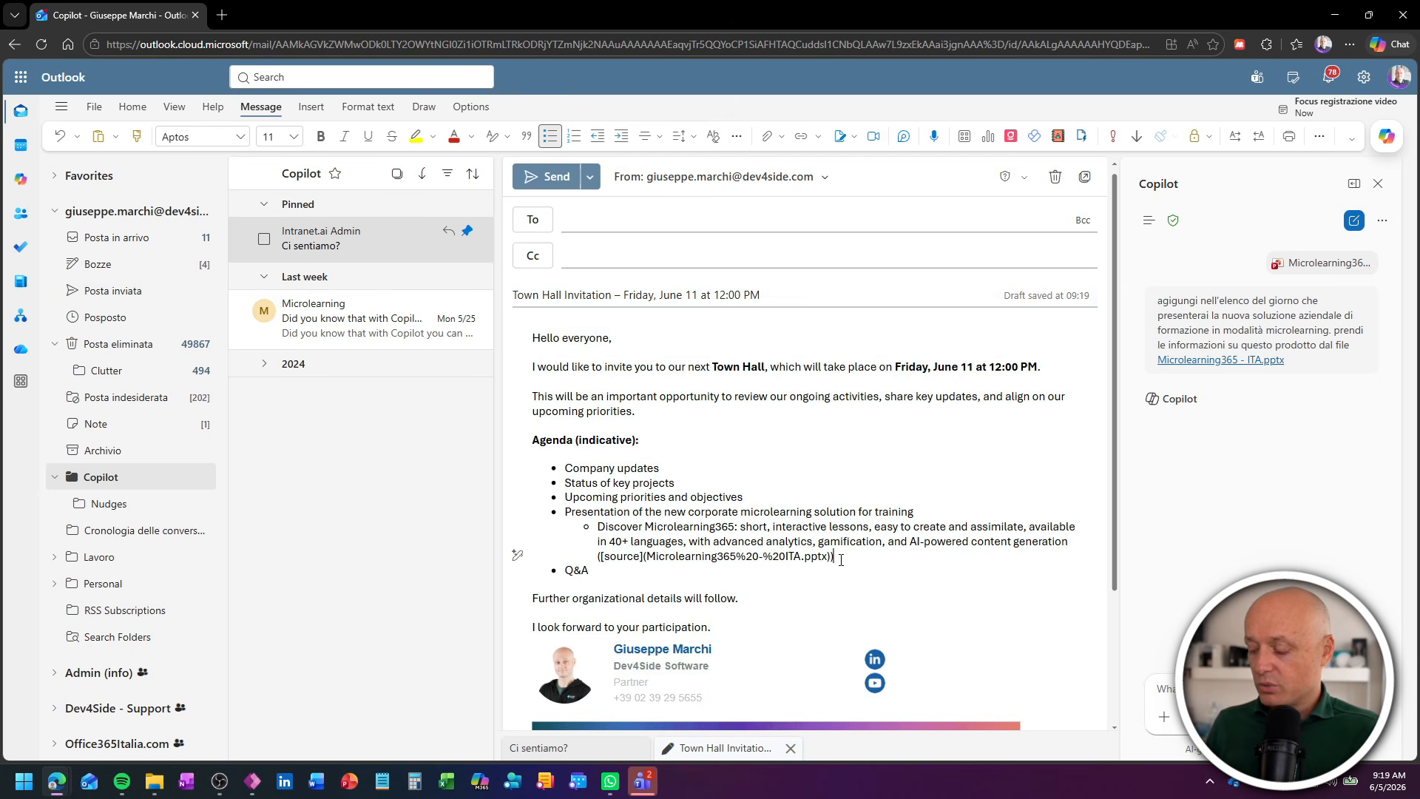
pyautogui.doubleClick(841, 560)
pyautogui.press('BackSpace')
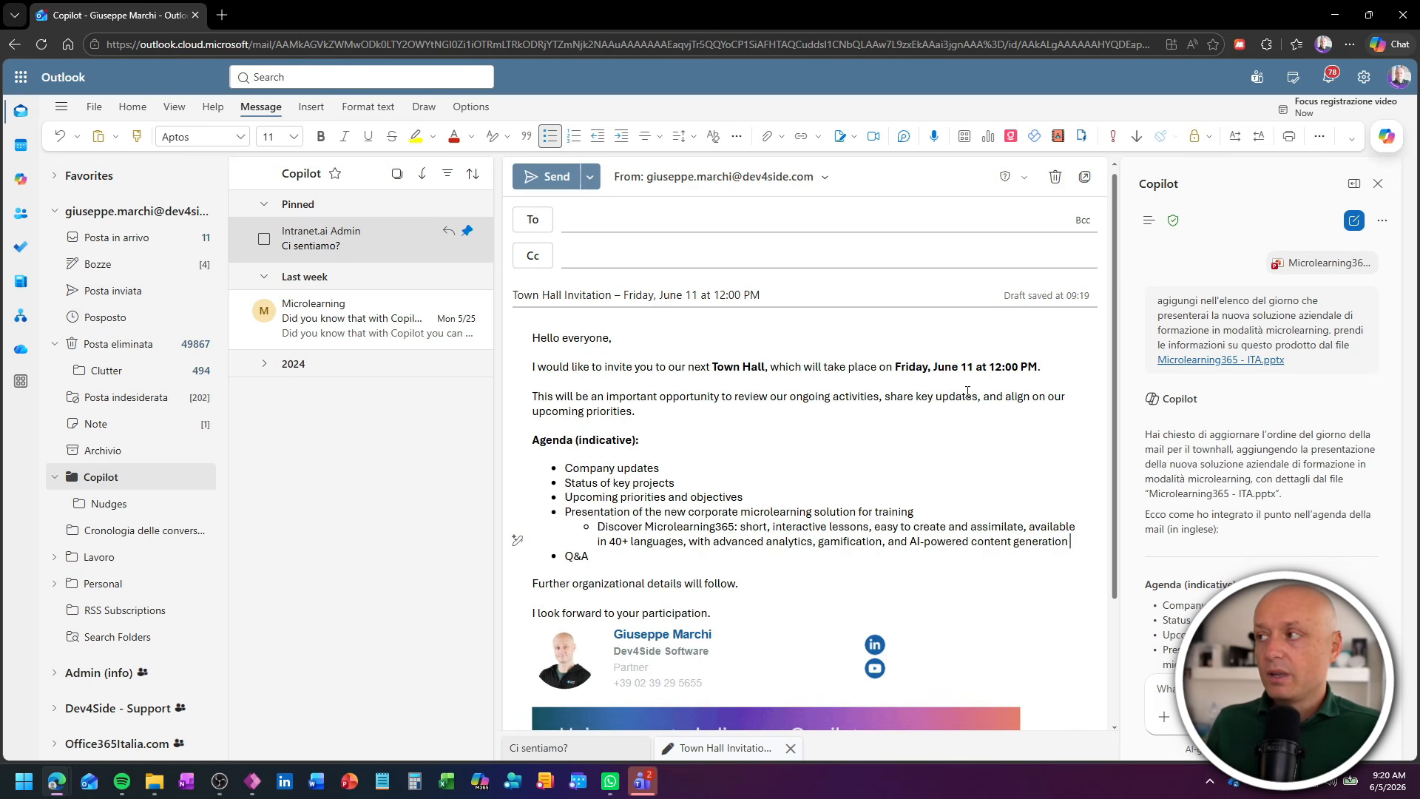
# - Hide the Copilot chat and discard the town hall invitation draft
pyautogui.click(1376, 183)
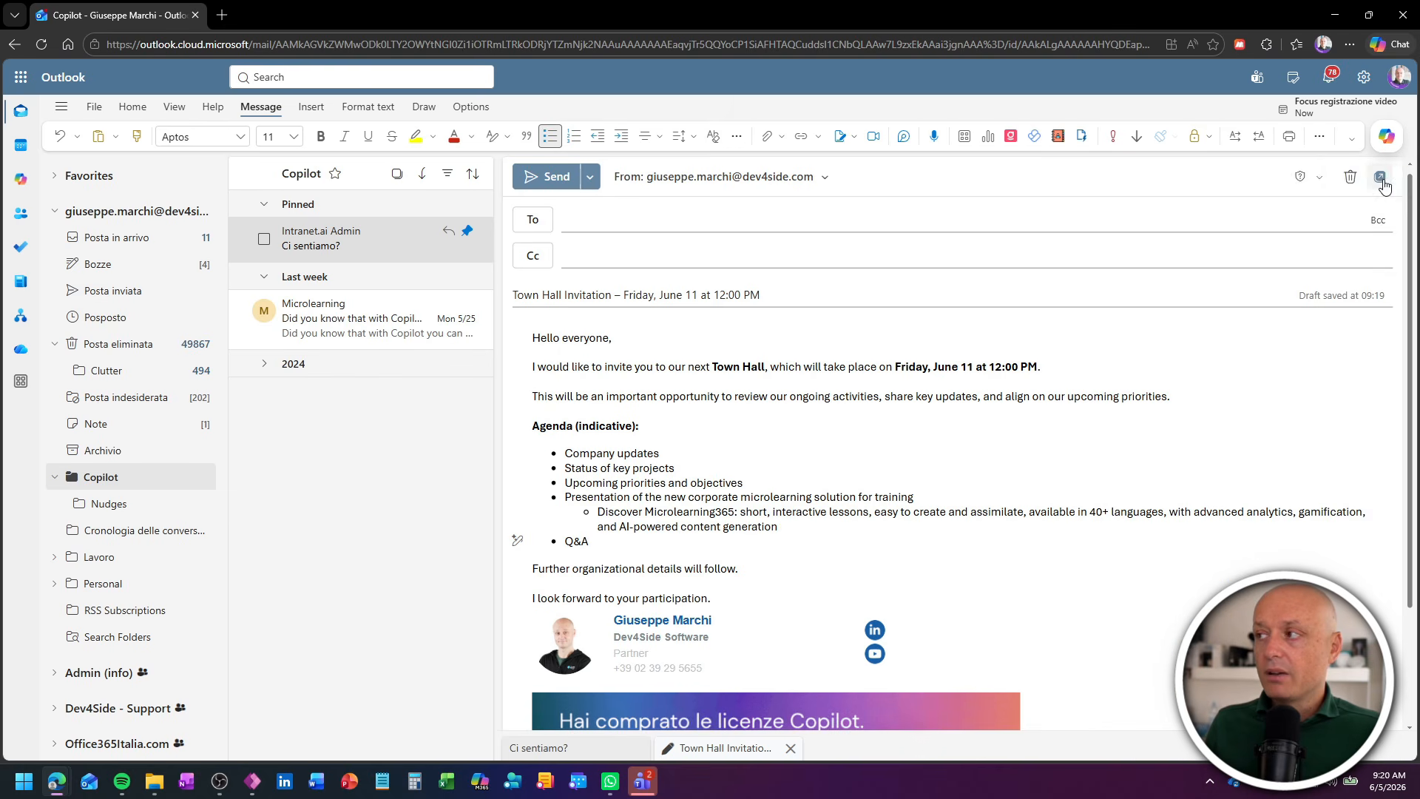
pyautogui.click(1387, 137)
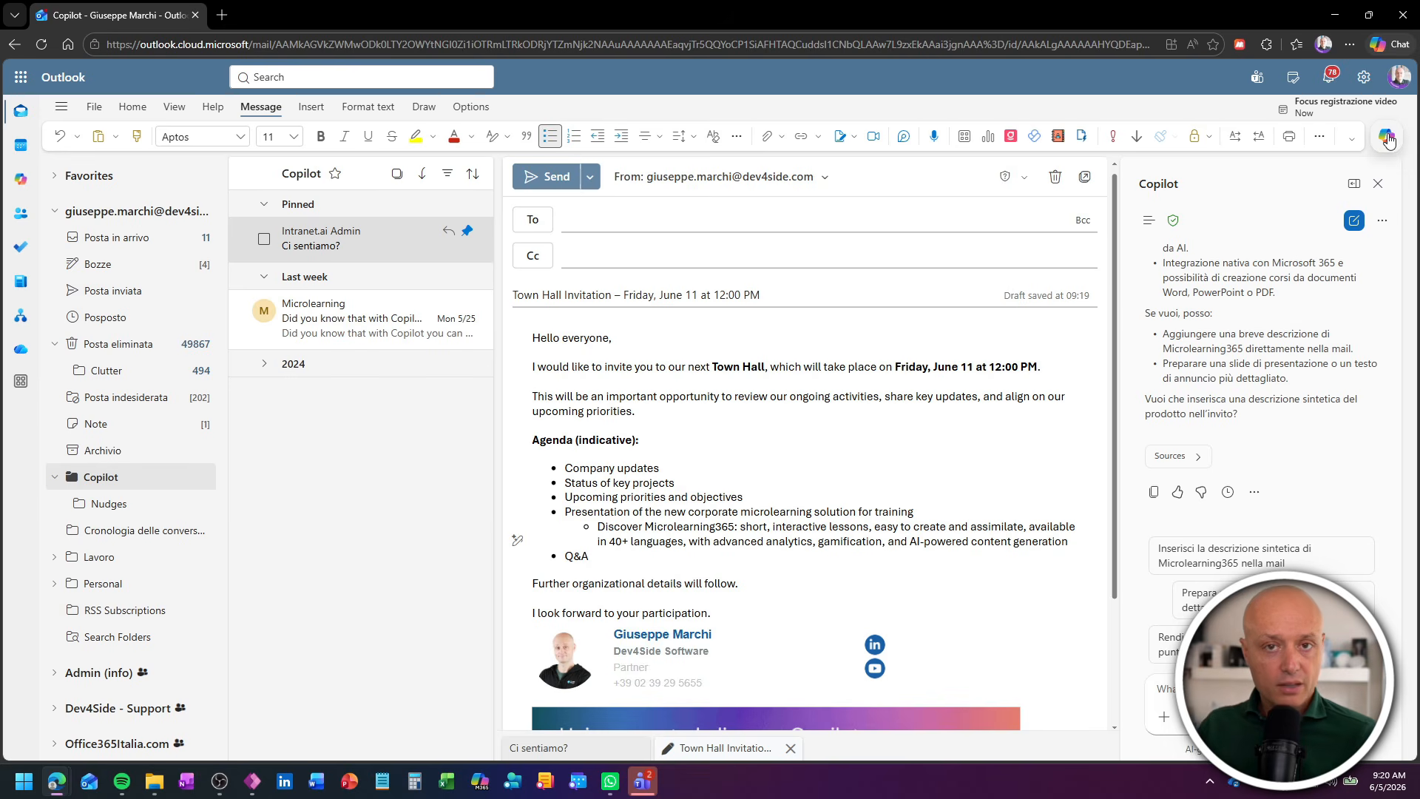
pyautogui.click(1388, 138)
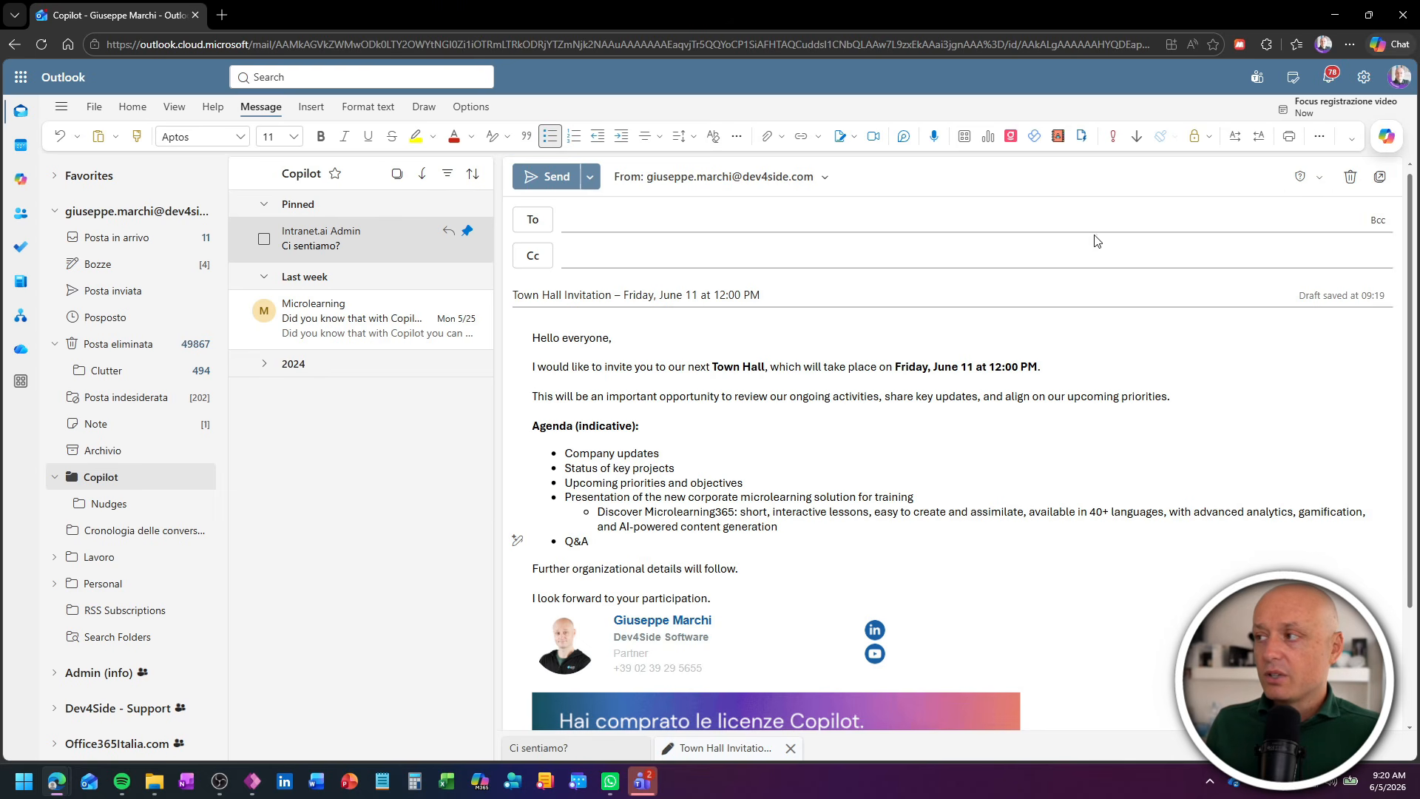
pyautogui.click(1350, 176)
pyautogui.click(808, 443)
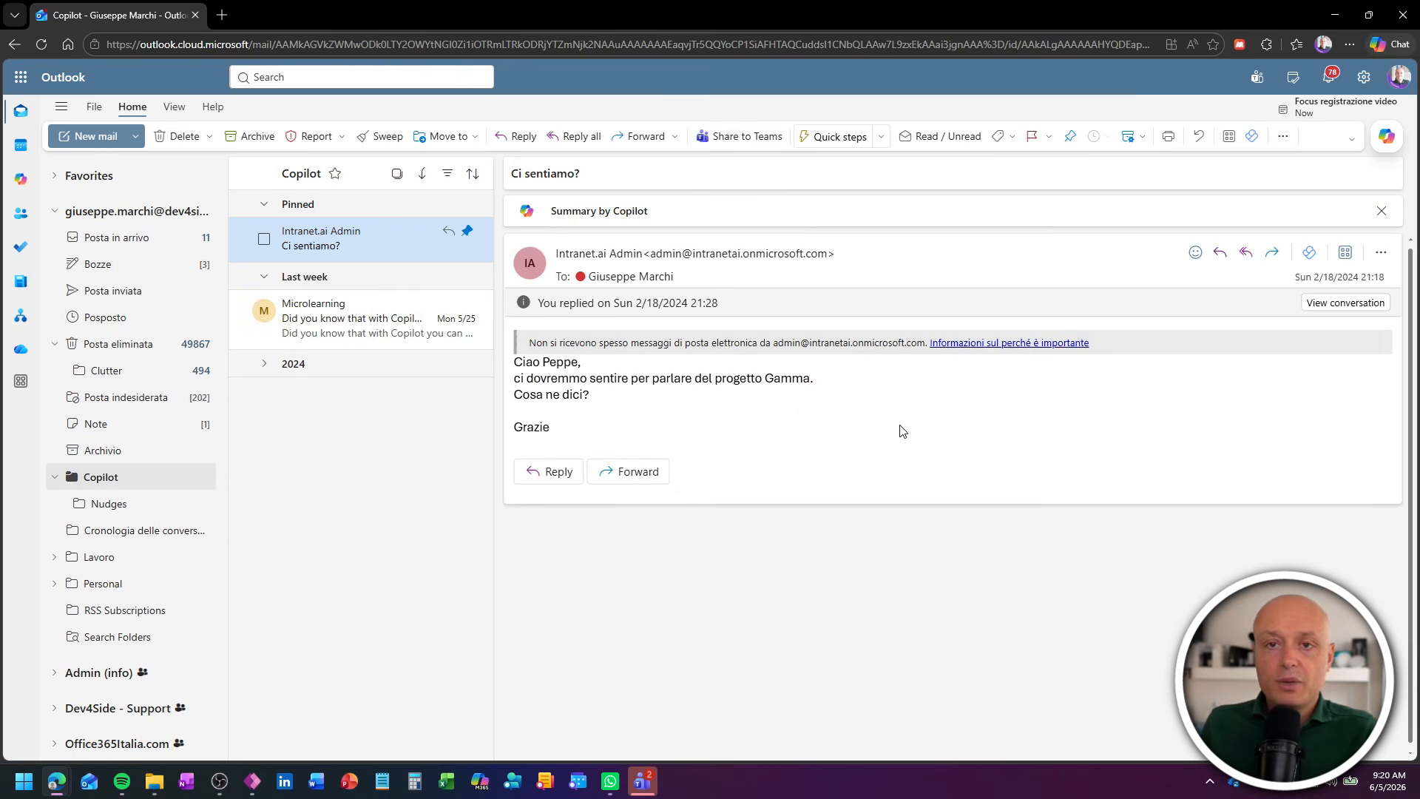
# - Reply to all on the "Ci sentiamo?" email using the Copilot suggested draft "Va bene, a disposizione"
pyautogui.click(1249, 253)
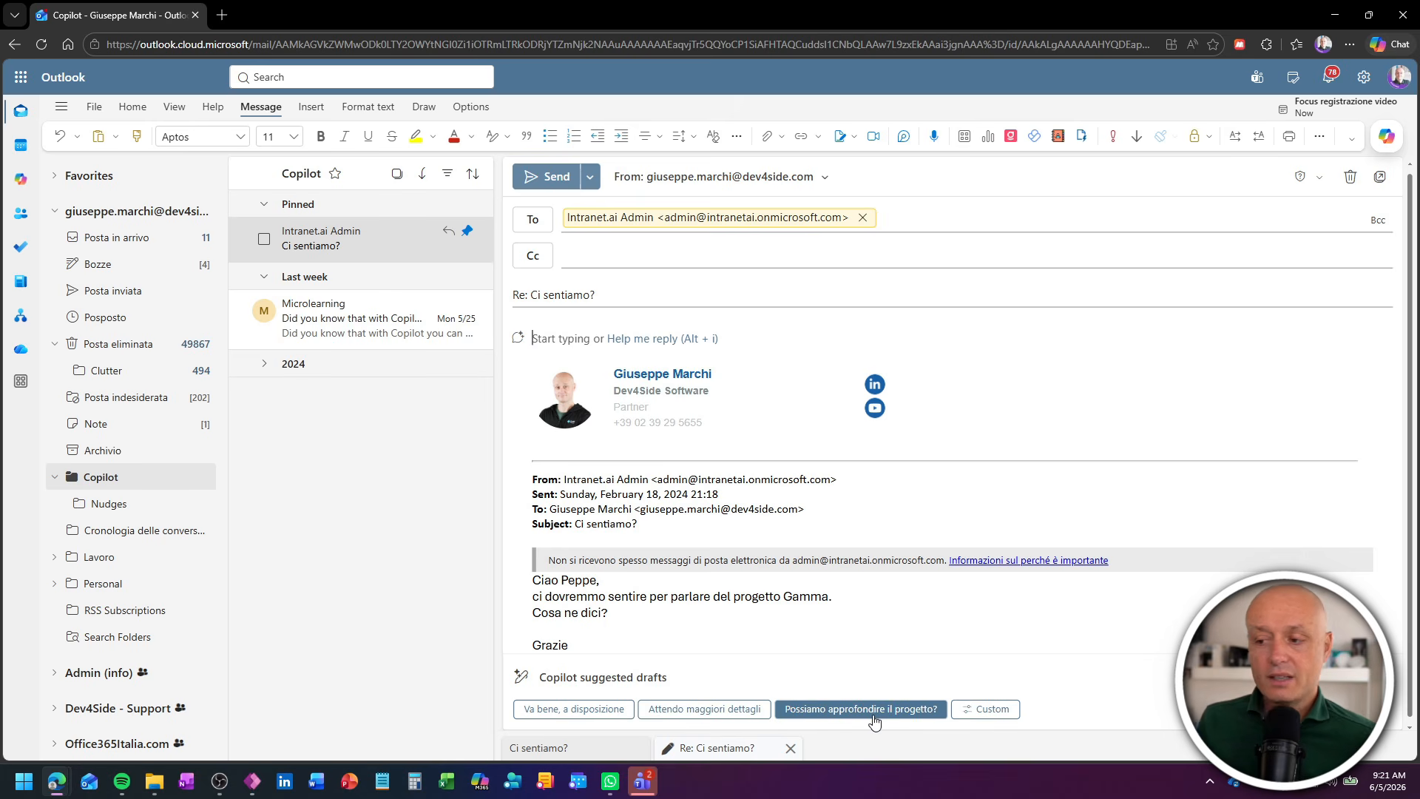
pyautogui.click(578, 715)
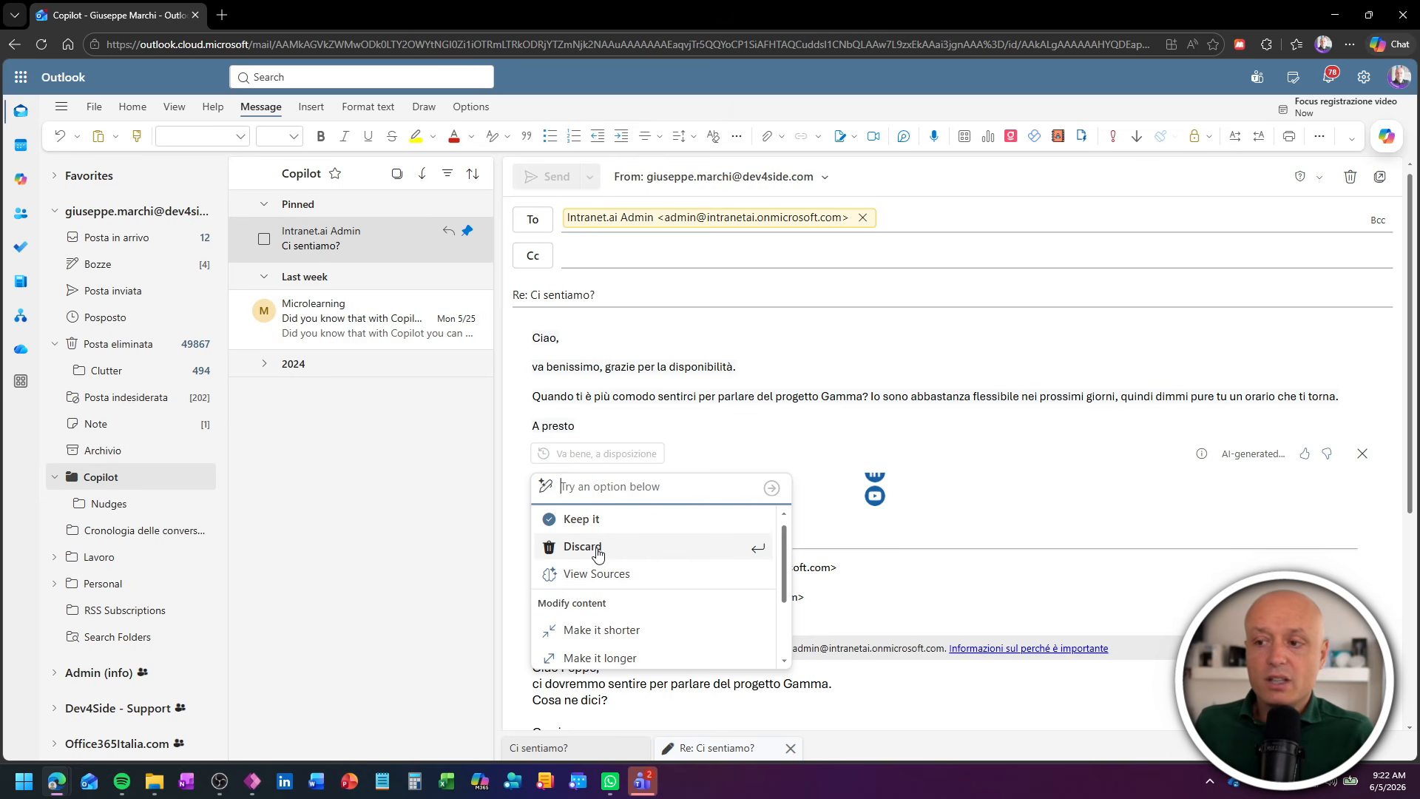
# - Open the Change Tone options for the Copilot-generated reply
pyautogui.scroll(-2, 597, 553)
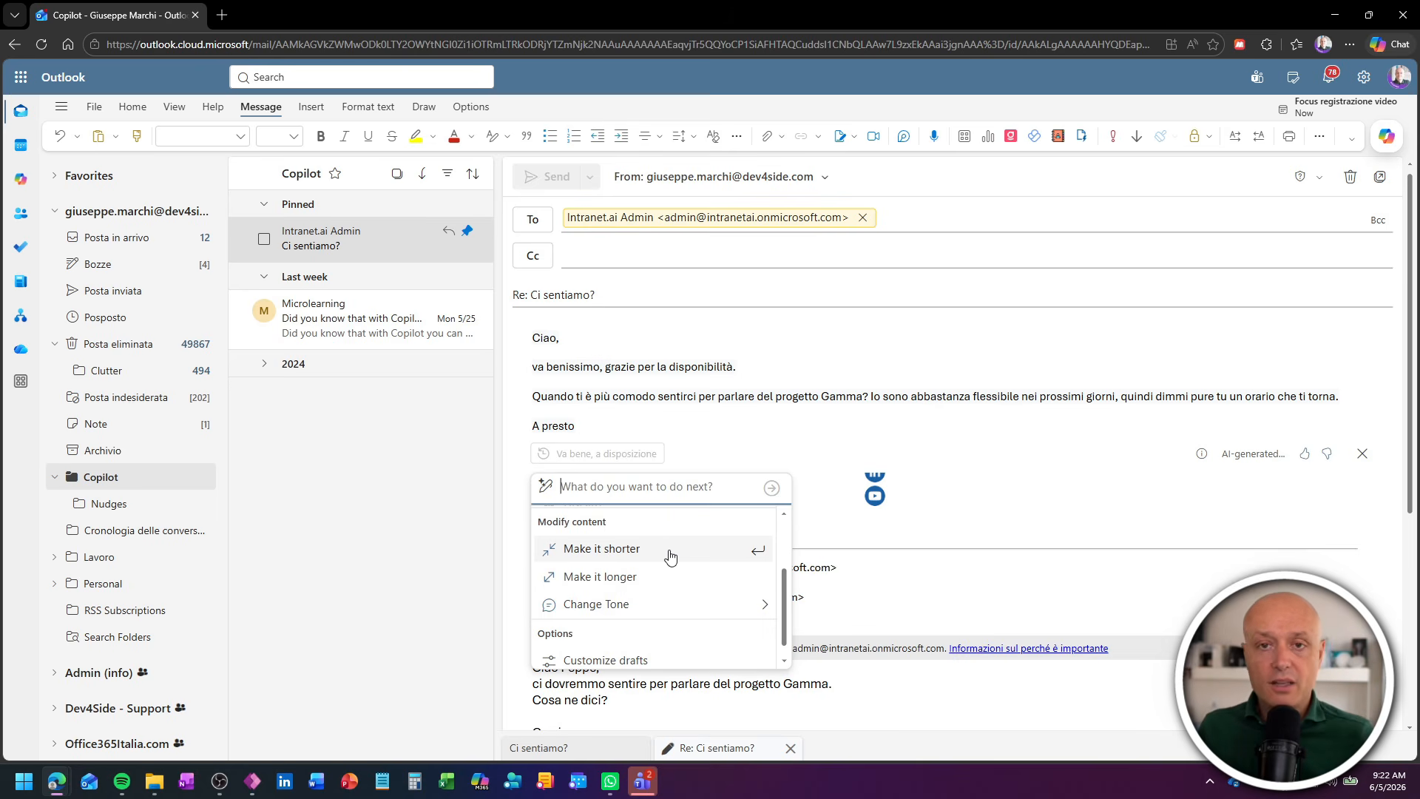
pyautogui.moveTo(681, 605)
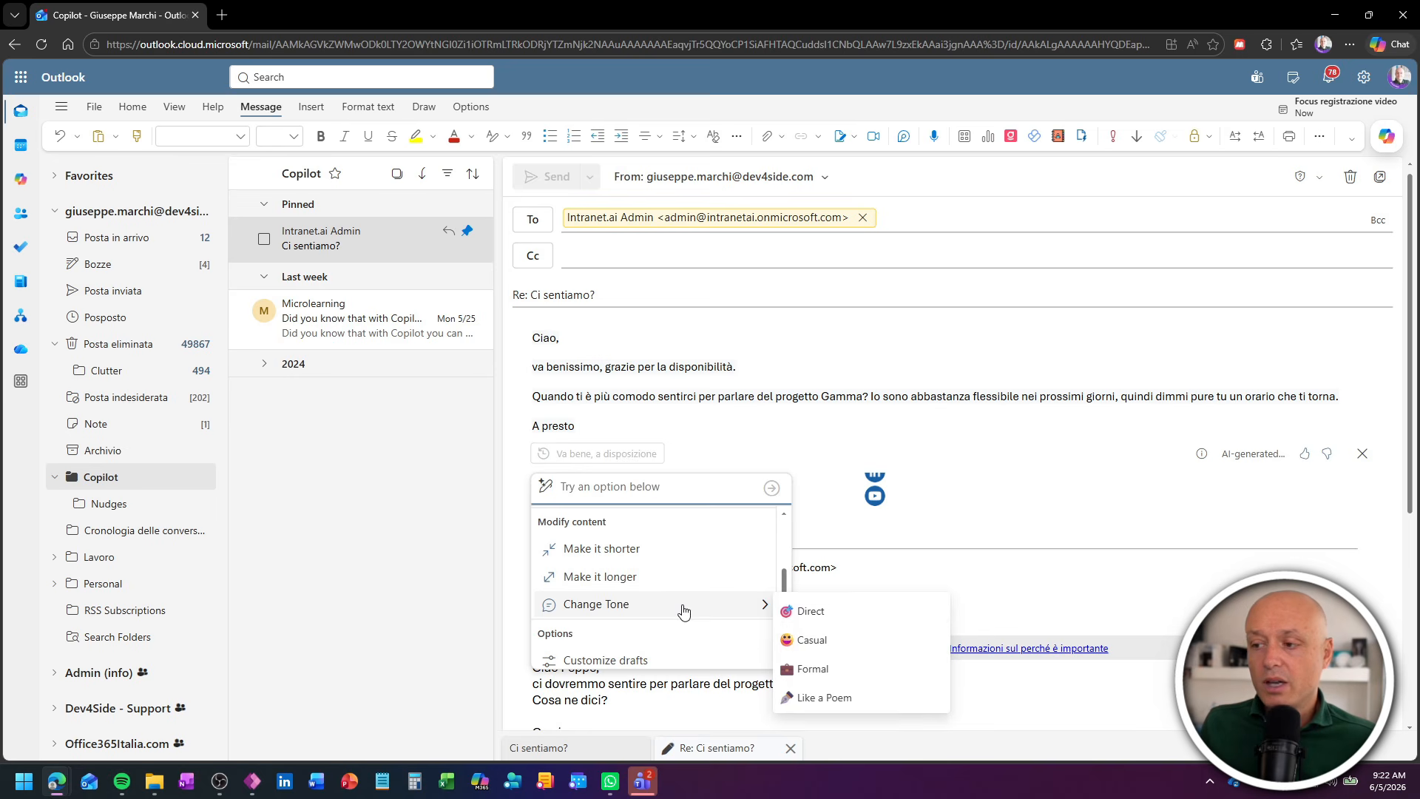